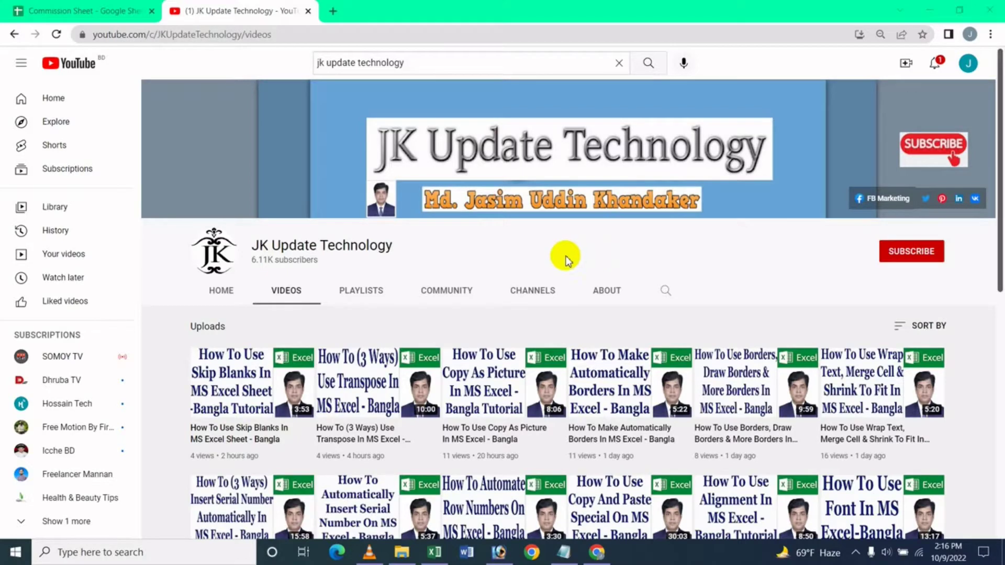
Switch to the All Excel Work workbook in Excel and copy the range F4:H11 on Sheet1
left_click(434, 552)
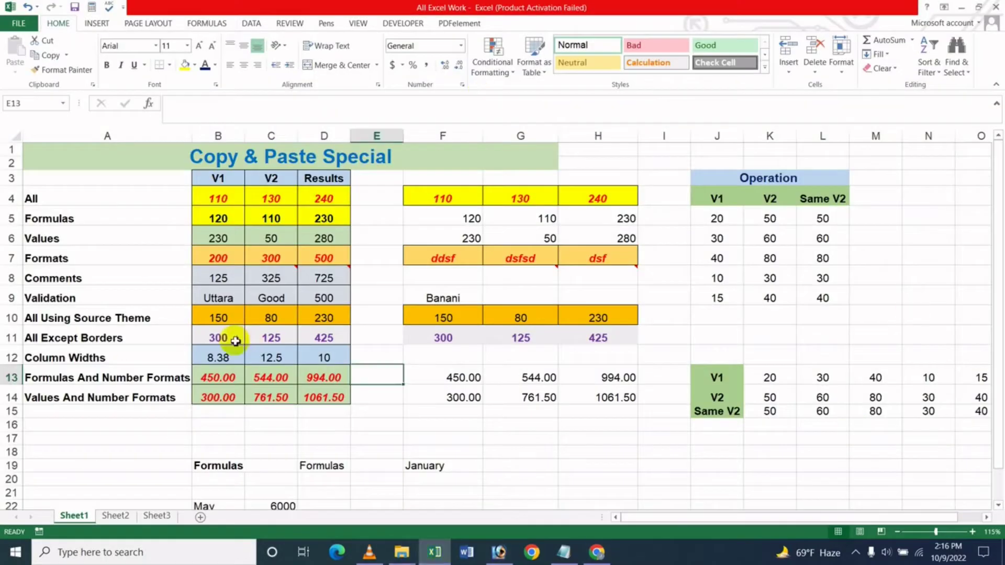
left_click(486, 397)
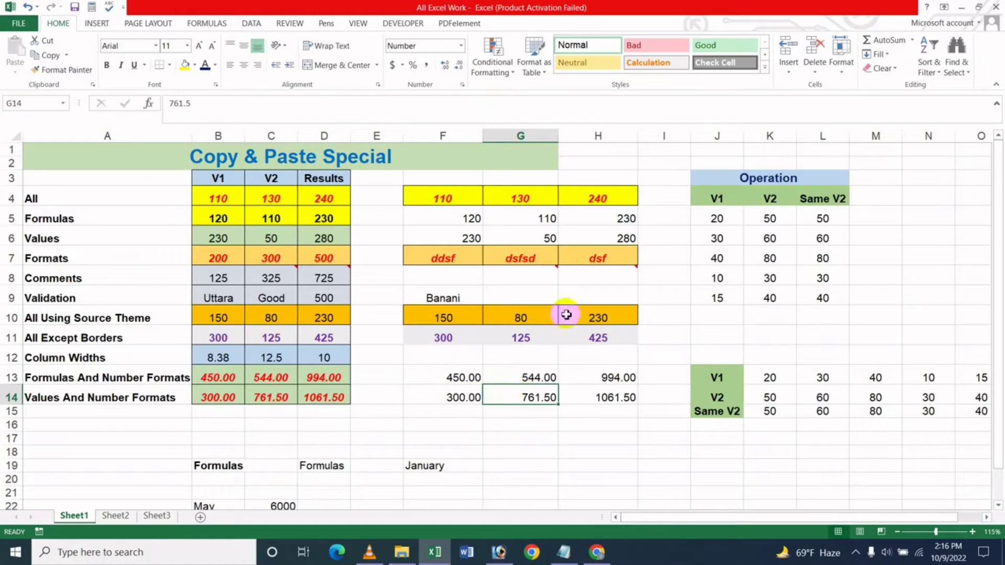
left_click(396, 425)
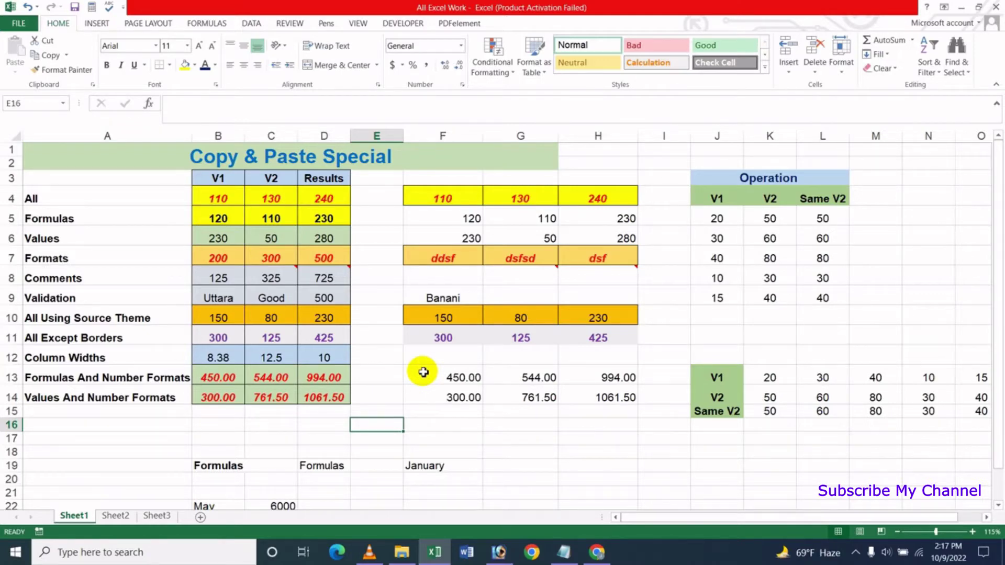
left_click(417, 396)
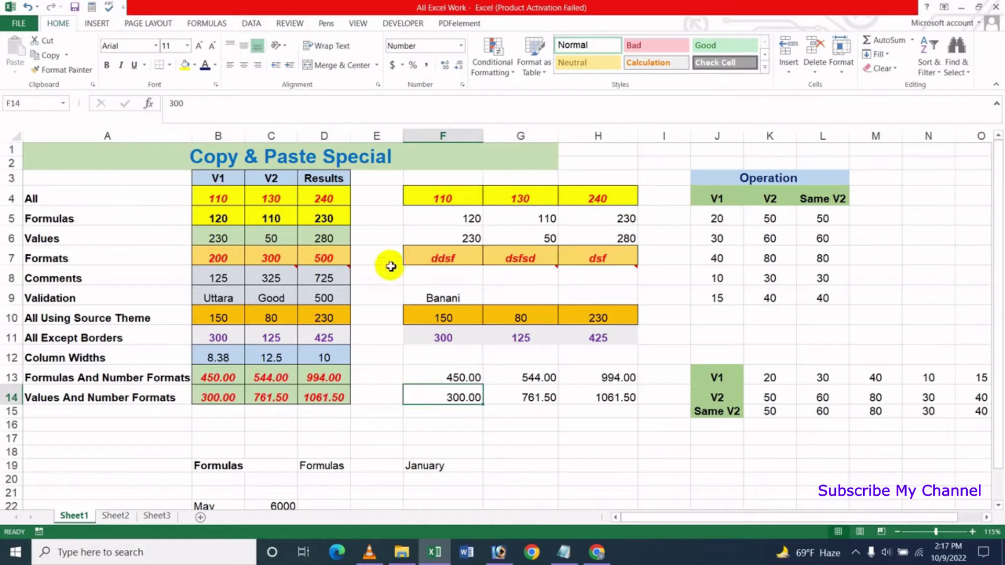
left_click_drag(419, 200, 599, 330)
key("ctrl+v")
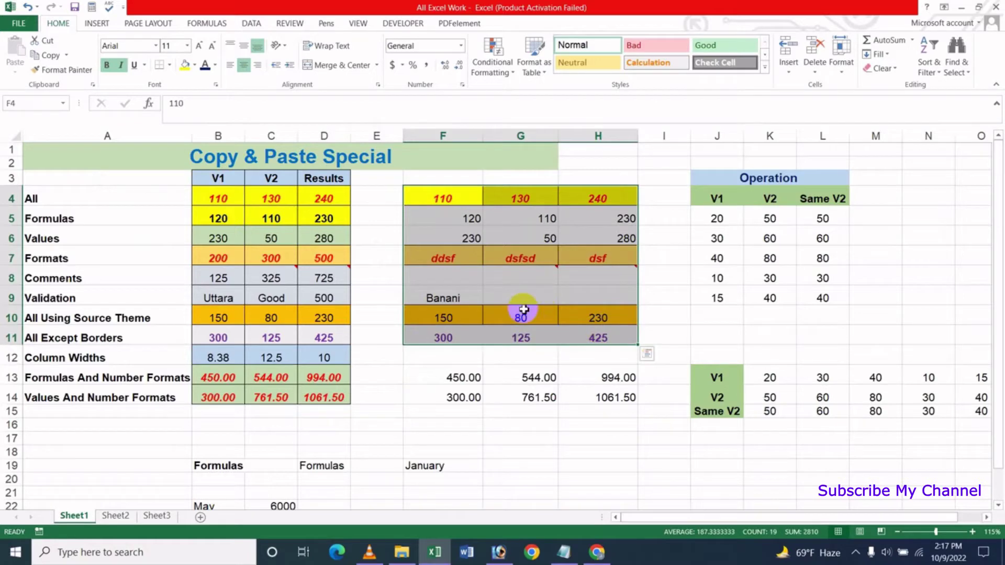
key("ctrl+q")
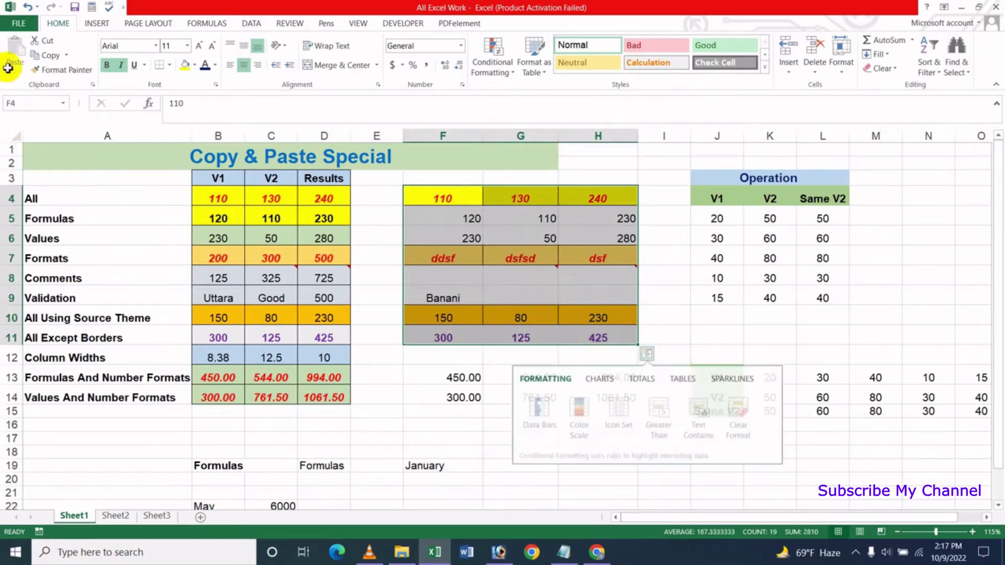
left_click(47, 59)
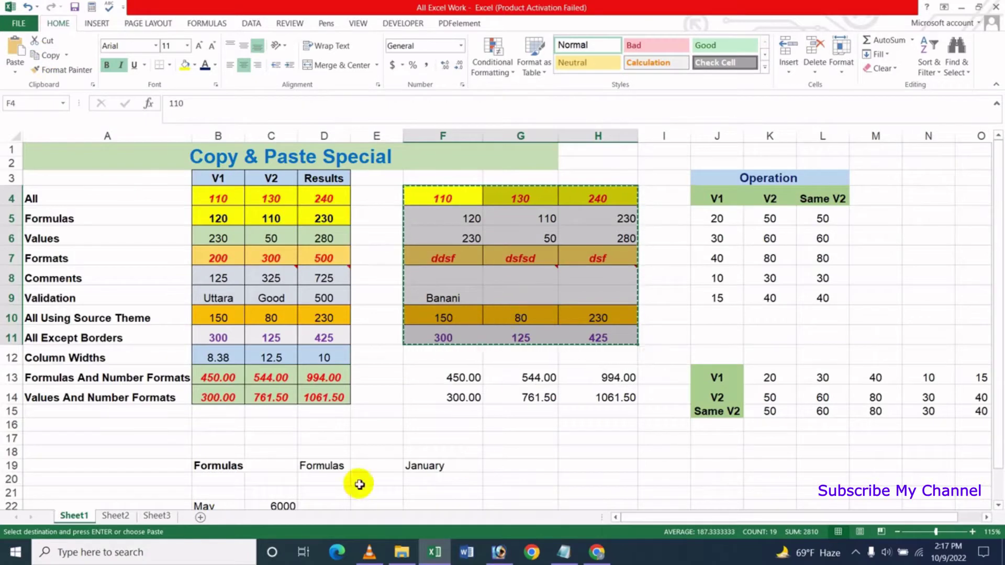
Paste the copied range onto Sheet2 as a normal editable table starting at cell D5
left_click(115, 516)
key("Right")
key("Right")
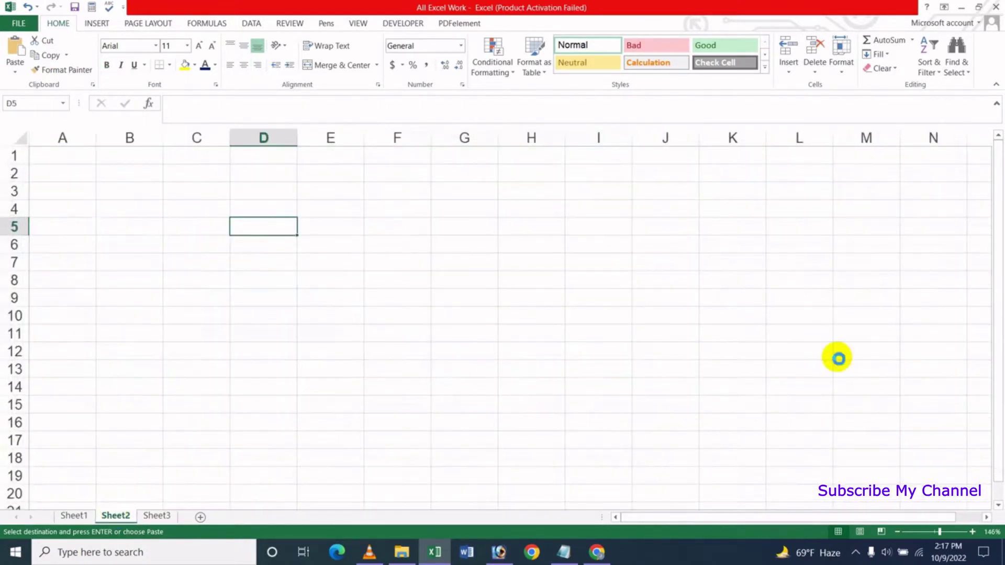
key("ctrl+v")
left_click(537, 367)
Replace the text in cell D8 of the pasted table with dfdf and in cell E8 with dsf
left_click(283, 282)
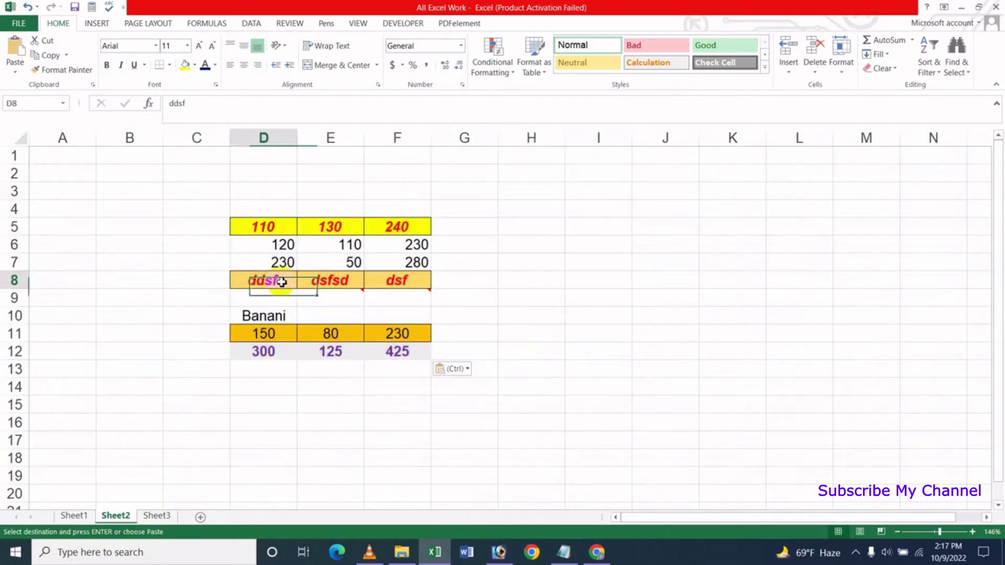
type("dfdf")
left_click(329, 278)
type("dsf")
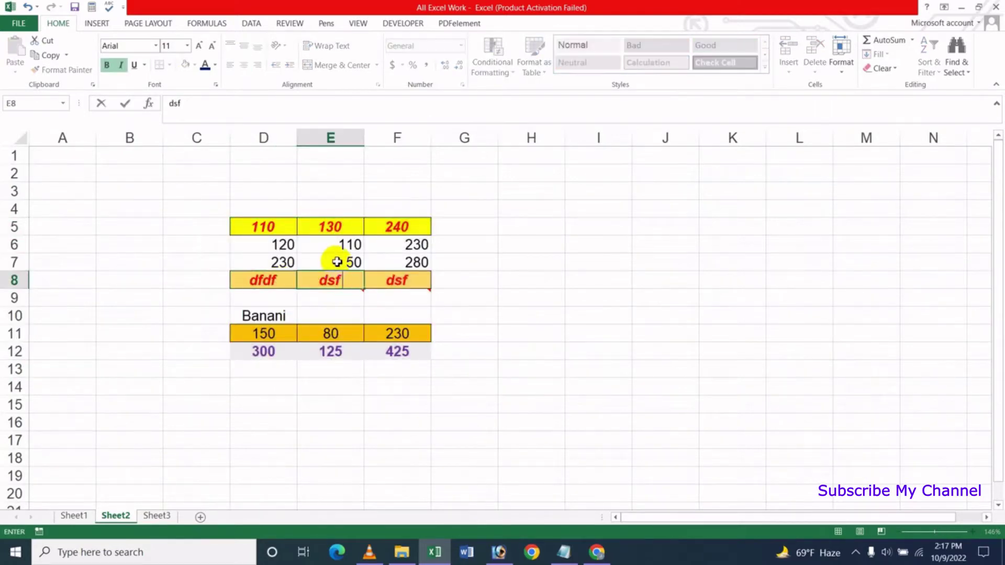
left_click(337, 262)
Check the source range on Sheet1, and change cell E8 on Sheet2 to dsfdf
left_click(74, 516)
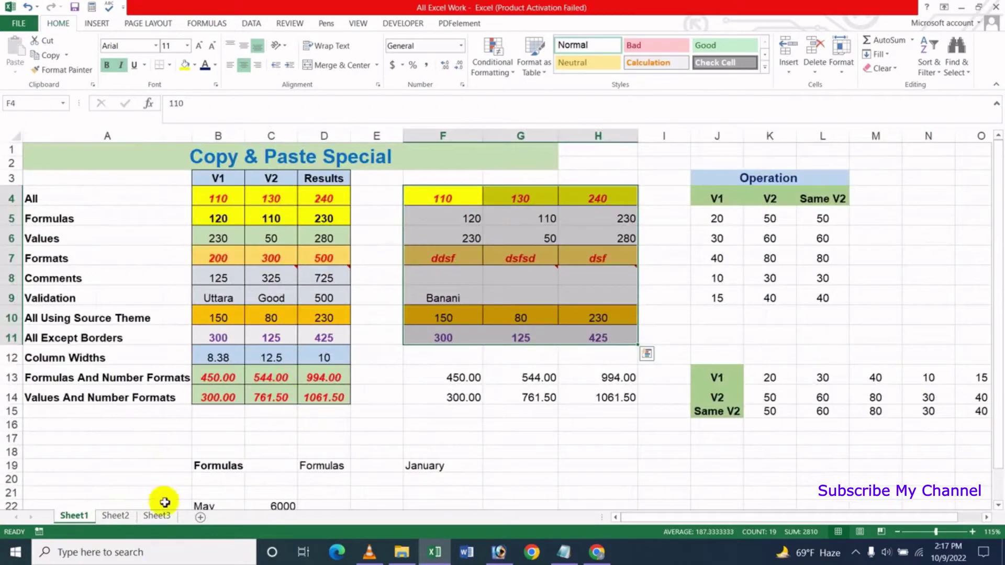
left_click(127, 515)
left_click(347, 286)
type("dsf")
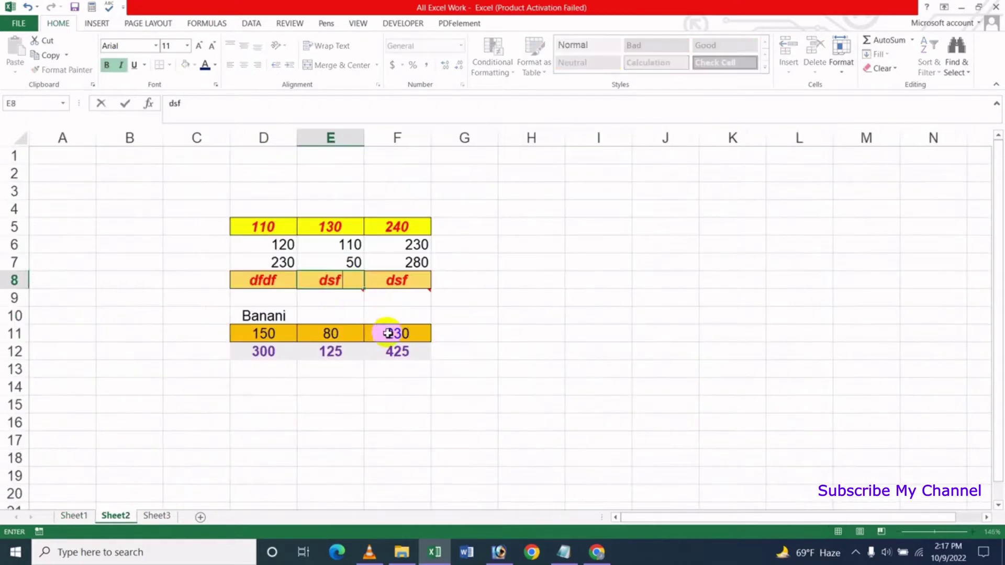
type("df")
left_click(481, 313)
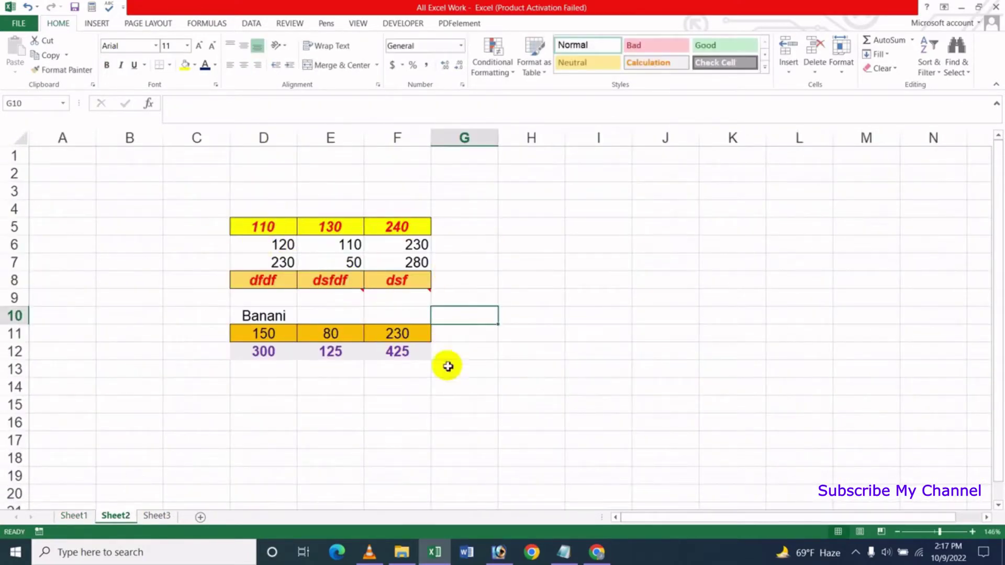
left_click(153, 315)
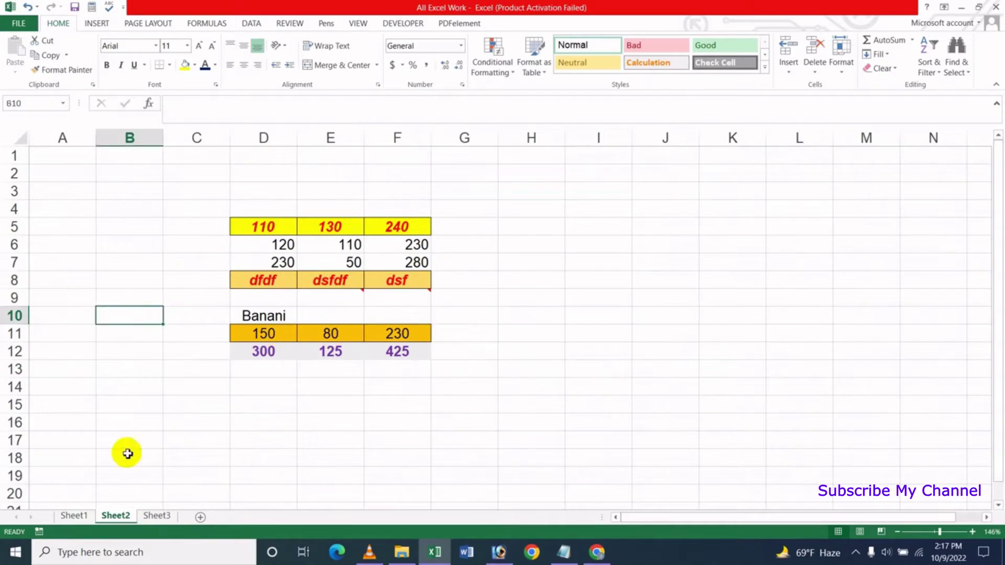
Copy the range F4:H11 on Sheet1 again and paste it as a picture at the empty cell A41
left_click(76, 516)
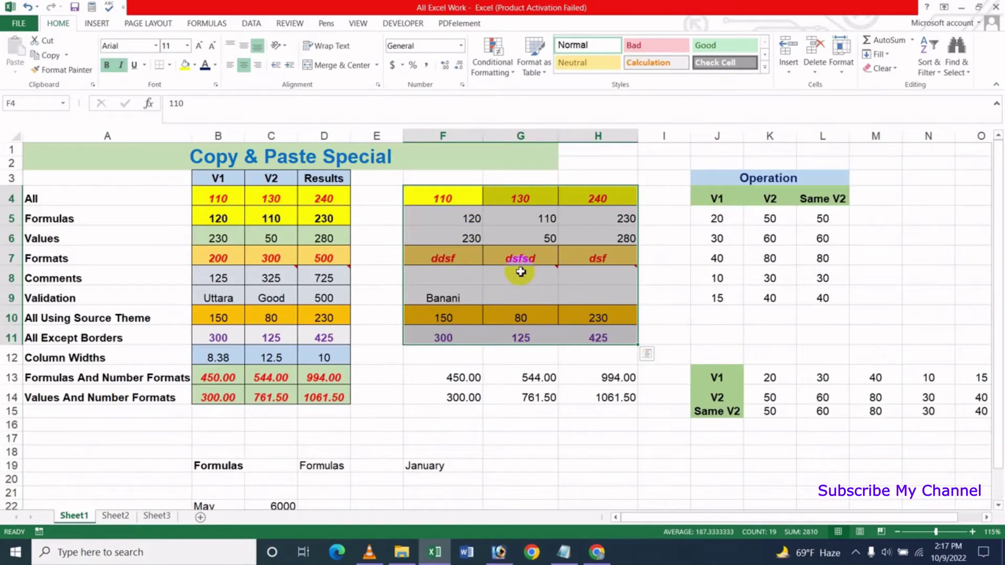
left_click(57, 56)
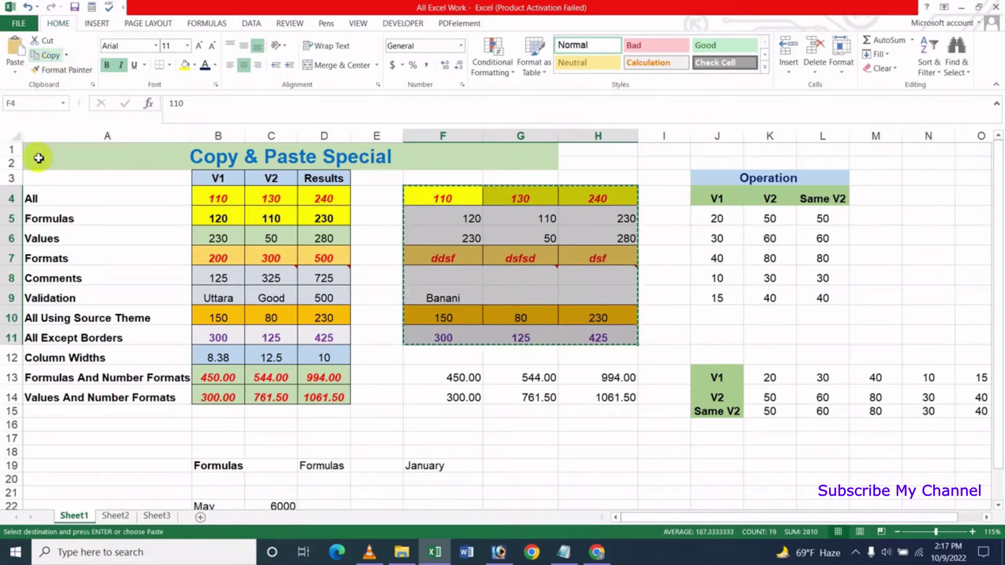
left_click(17, 78)
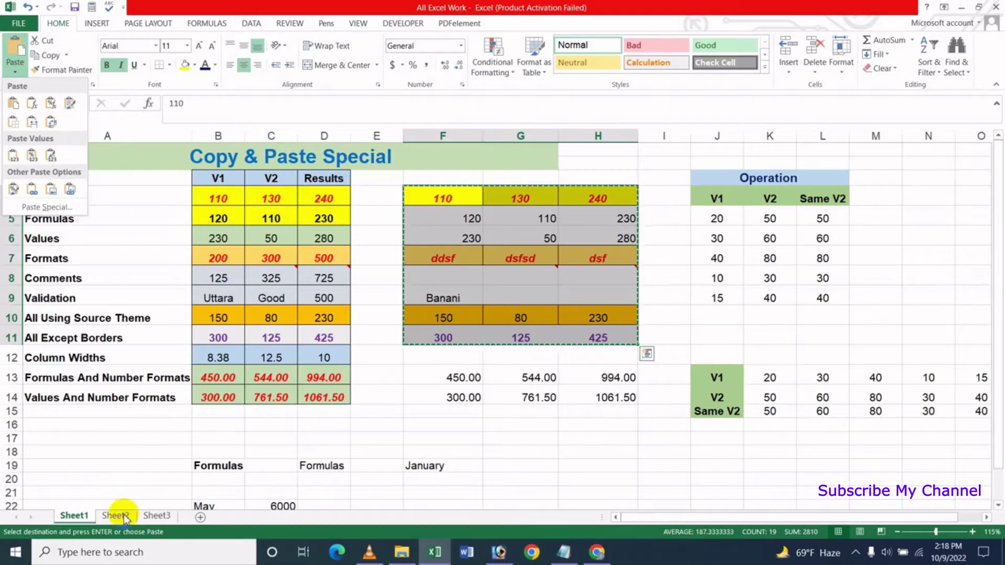
left_click(552, 460)
scroll(552, 460, "down", 9)
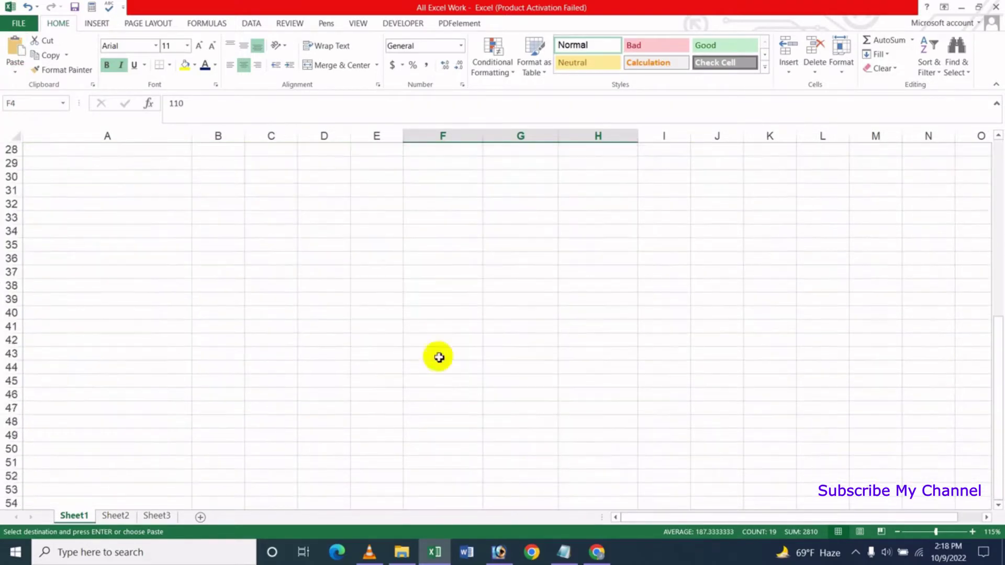
left_click(84, 326)
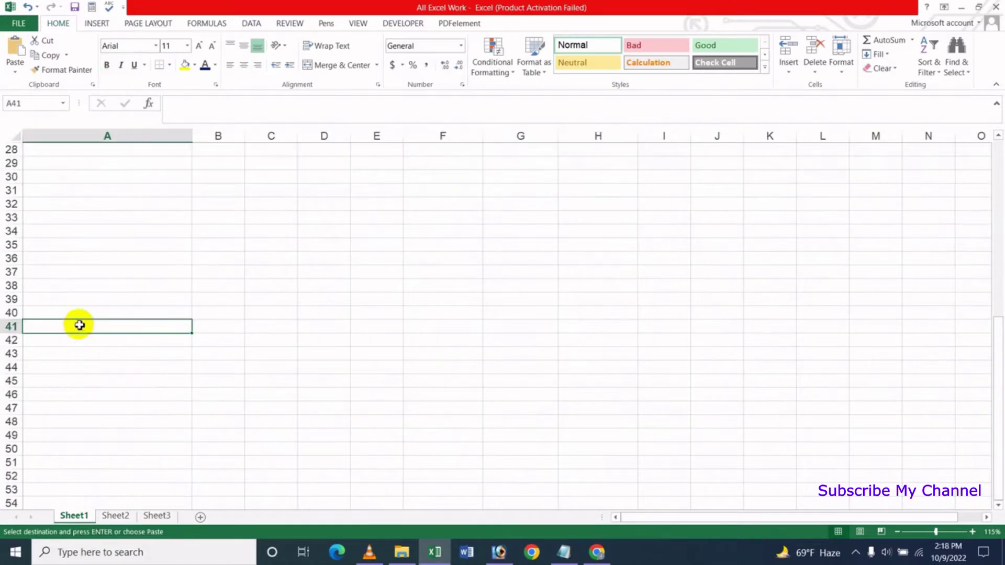
left_click(11, 73)
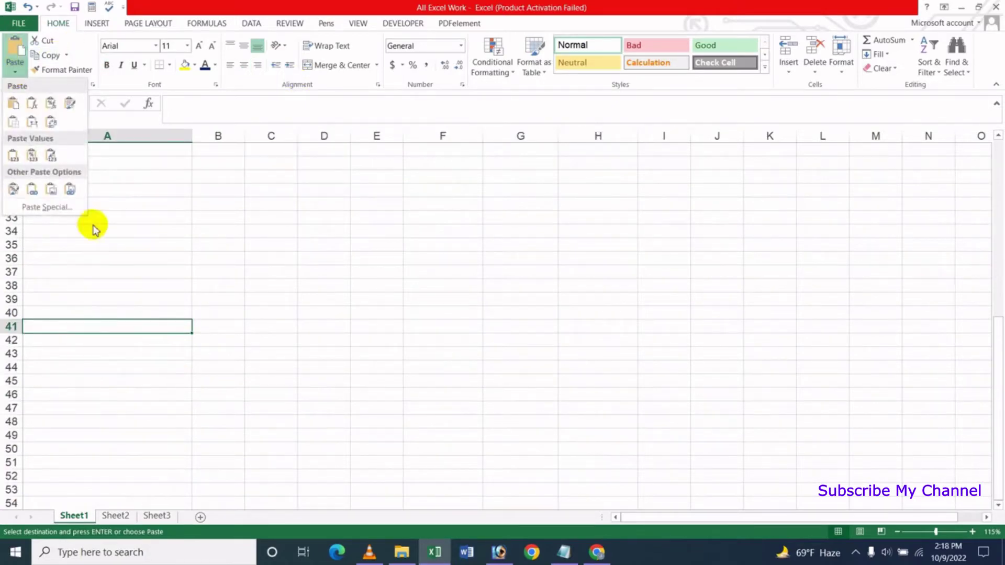
left_click(51, 193)
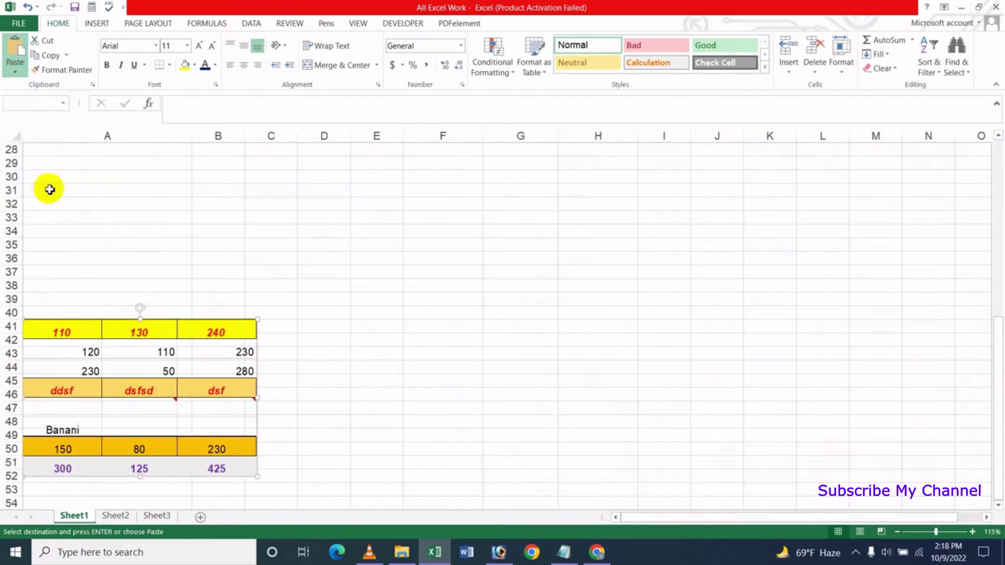
Move the pasted table picture and shrink it until it covers about cells B36 to D41
left_click_drag(271, 315, 474, 262)
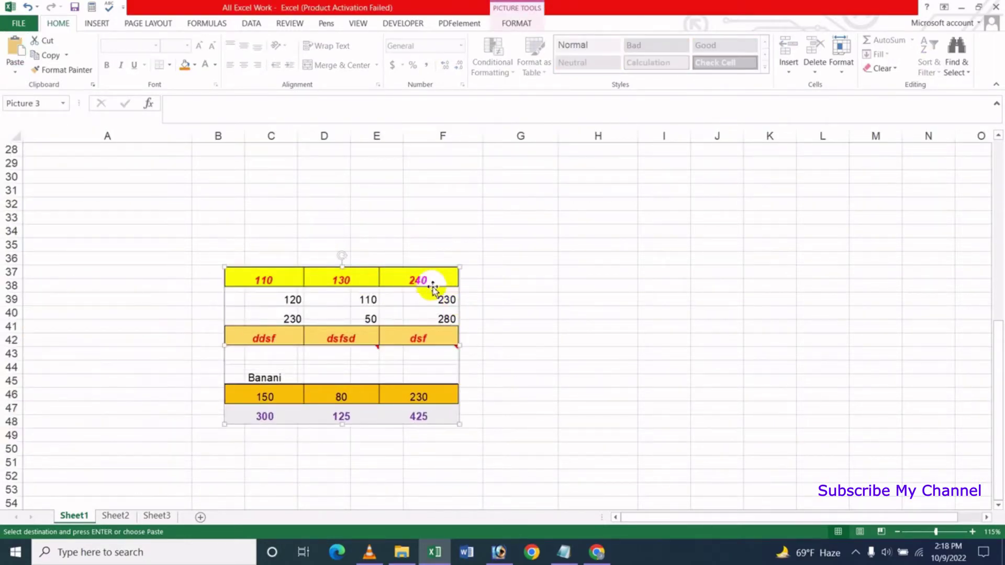
left_click_drag(460, 267, 395, 309)
left_click_drag(343, 344, 230, 341)
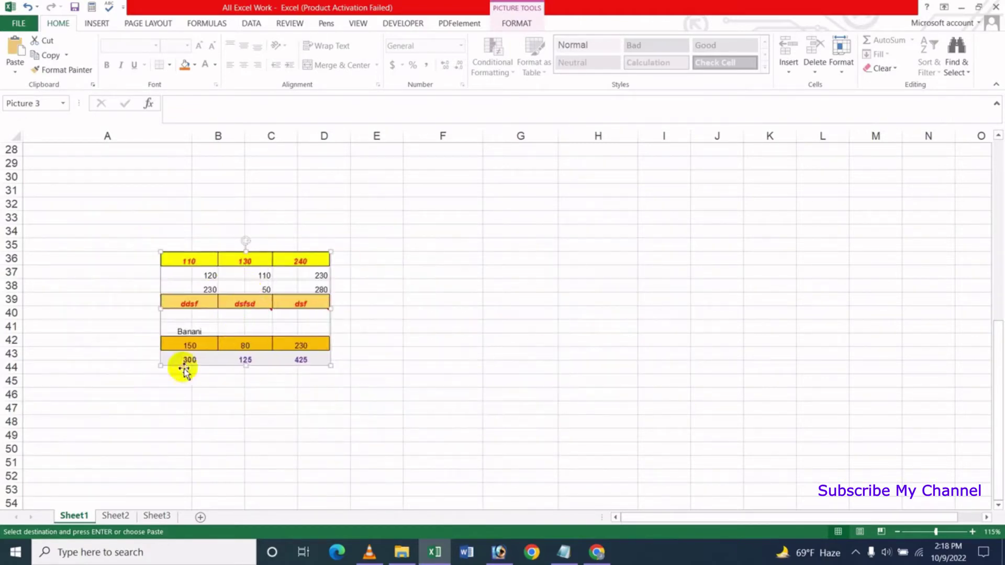
left_click_drag(160, 366, 208, 334)
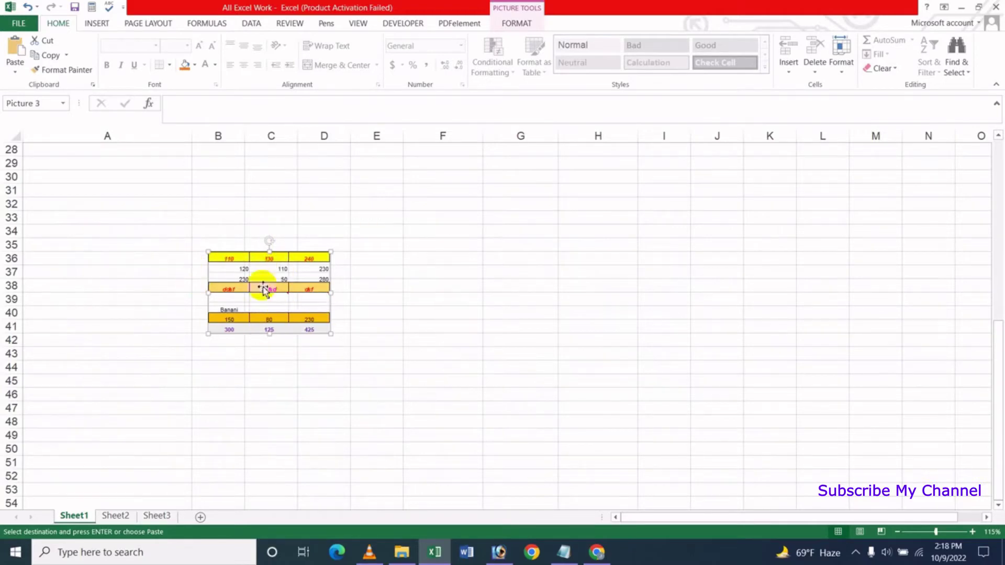
Open the picture's formatting options and add a reflection with 55% transparency, 64% size and 2 pt distance
right_click(271, 292)
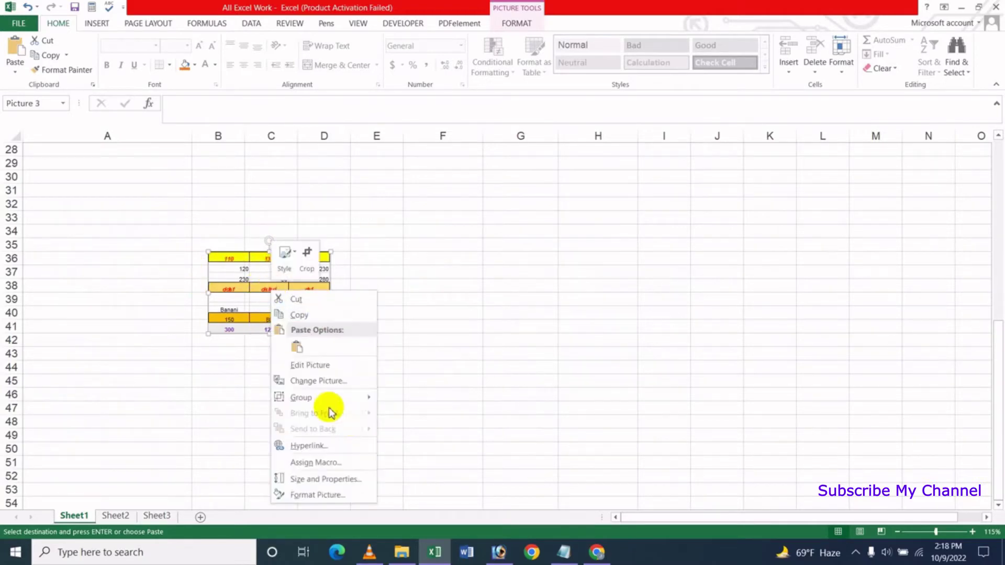
left_click(327, 496)
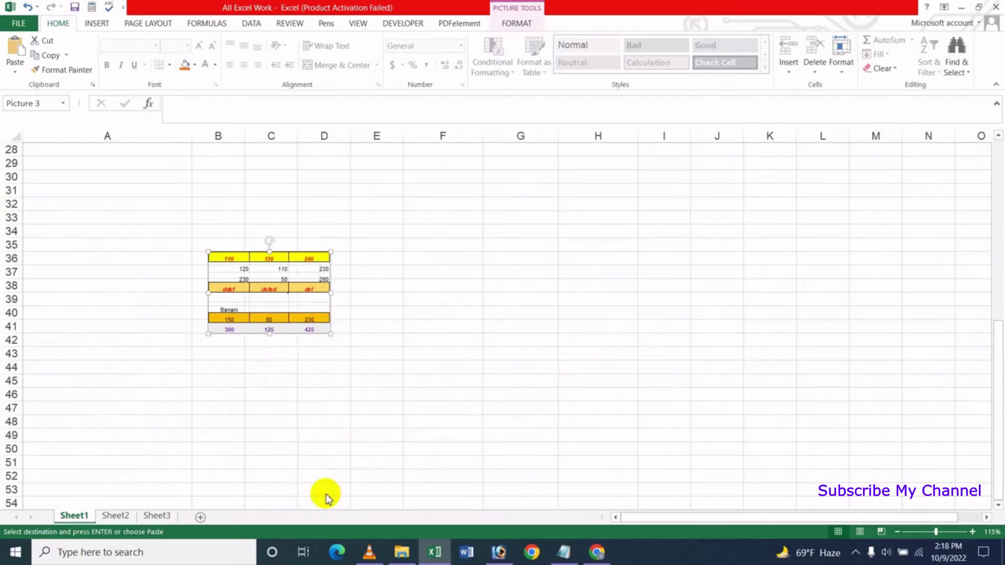
left_click(848, 195)
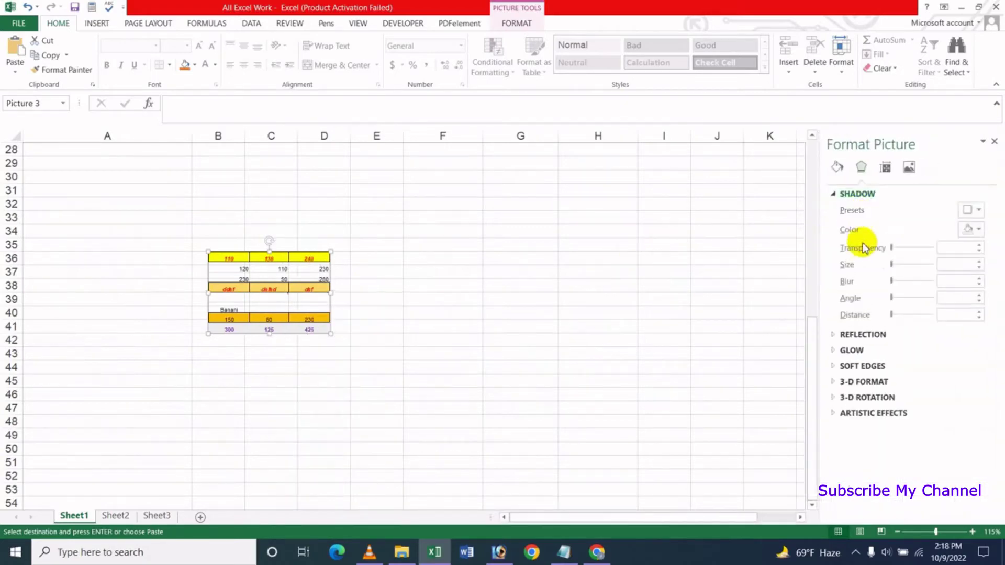
left_click(862, 335)
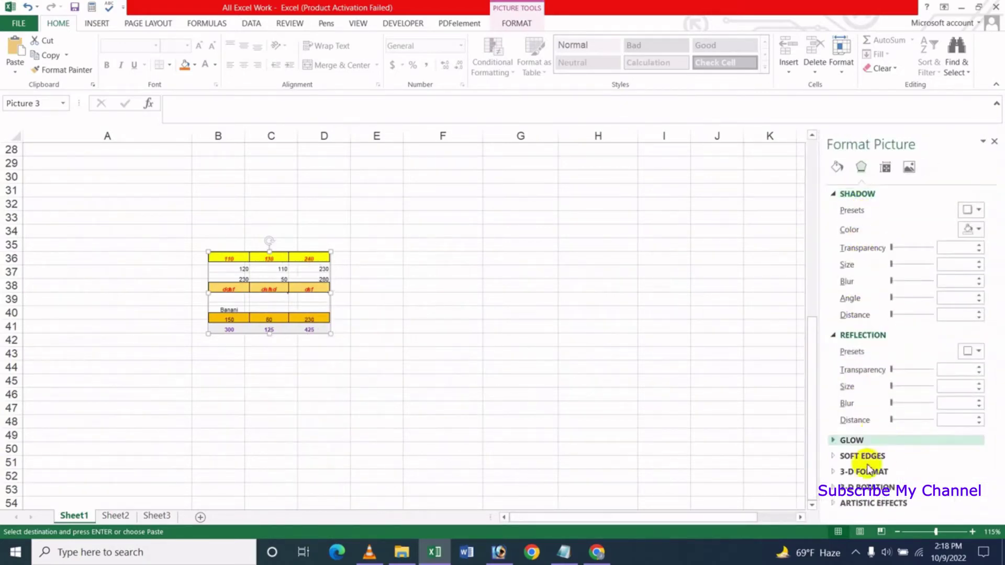
left_click(849, 438)
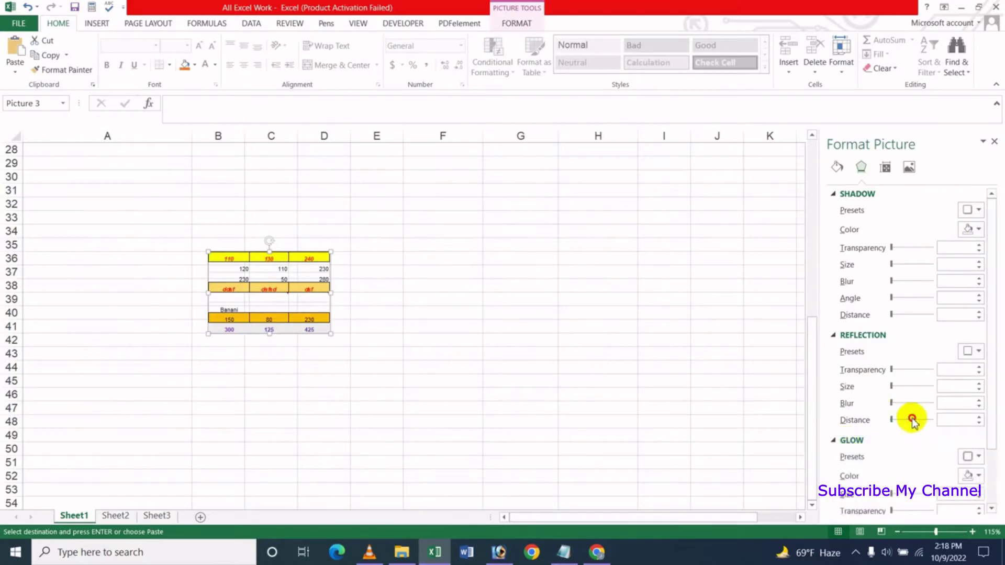
left_click(892, 419)
left_click_drag(916, 390, 916, 386)
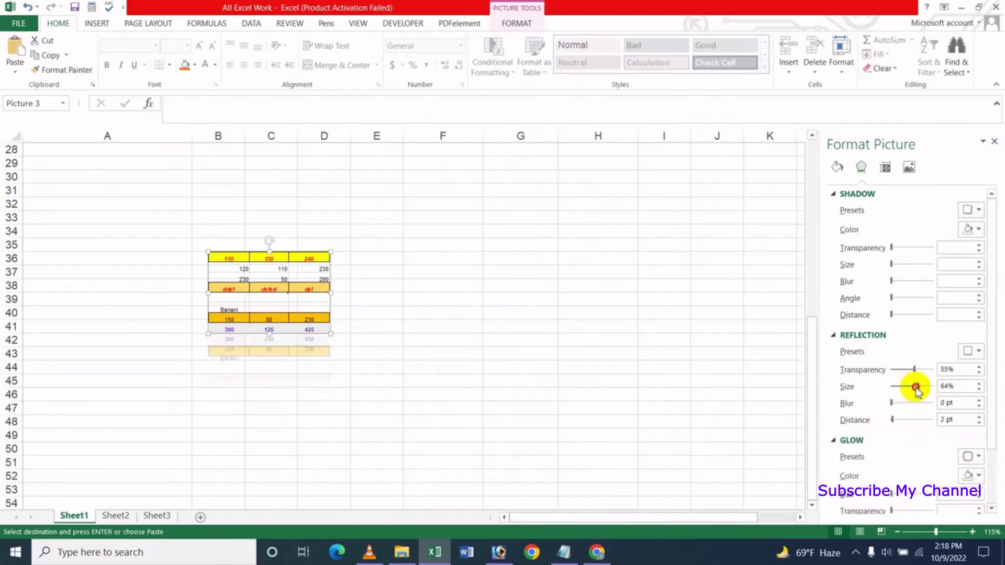
Apply a shadow preset with 60% transparency, 4 pt blur, 270° angle and 3 pt distance to the picture
left_click(909, 281)
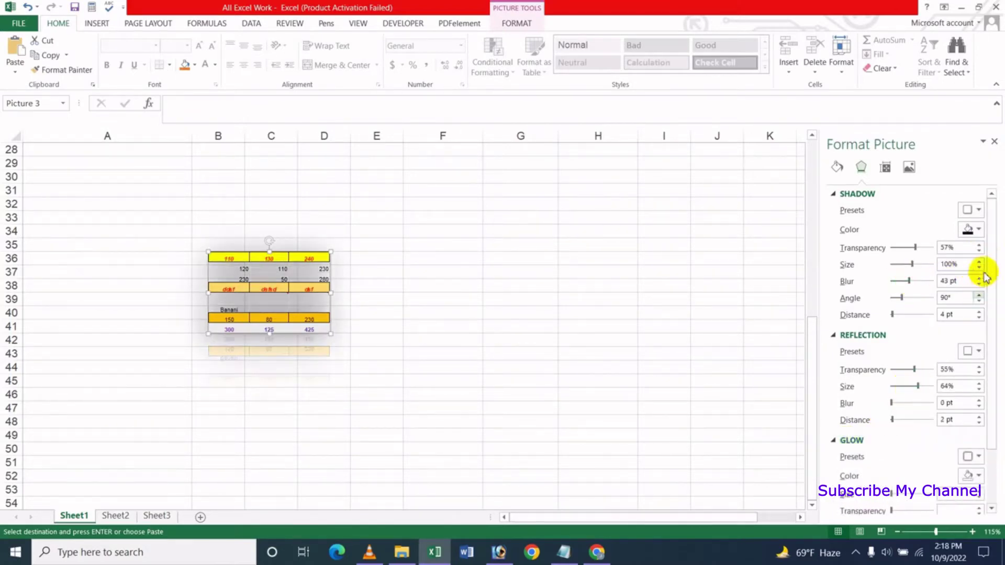
left_click(973, 210)
left_click(935, 379)
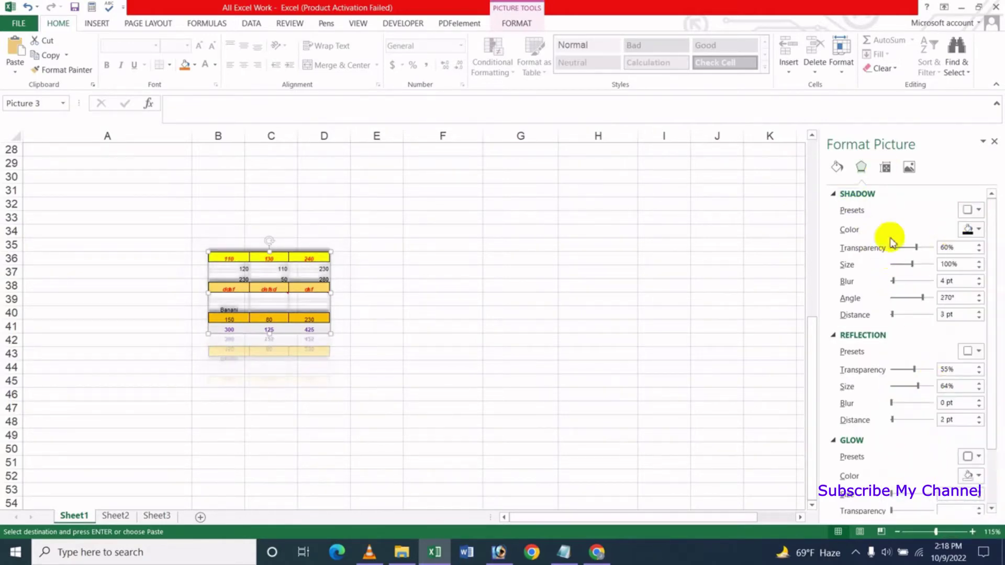
Reduce the picture's reflection size to 44% and collapse the shadow and reflection settings
left_click(835, 193)
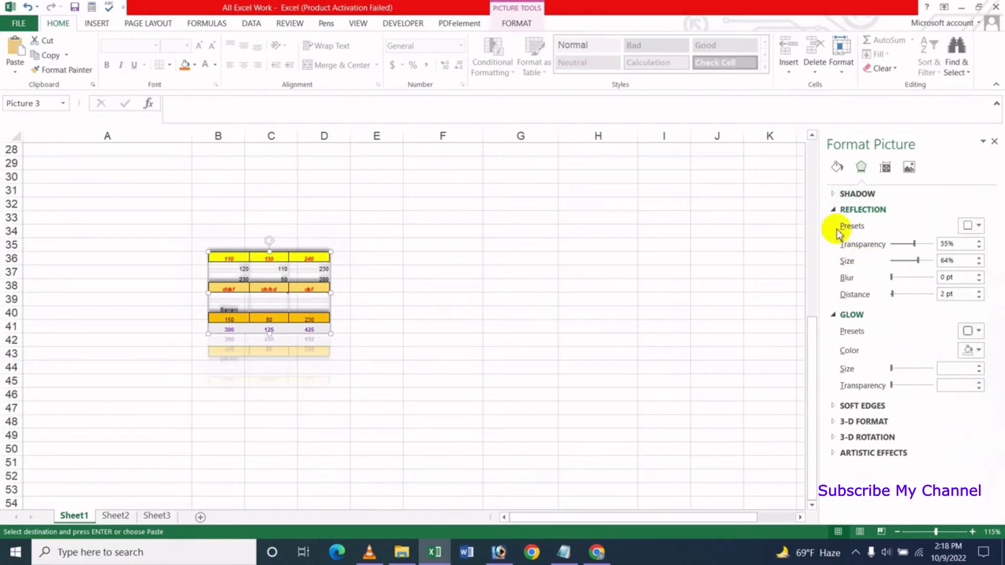
left_click_drag(911, 260, 909, 261)
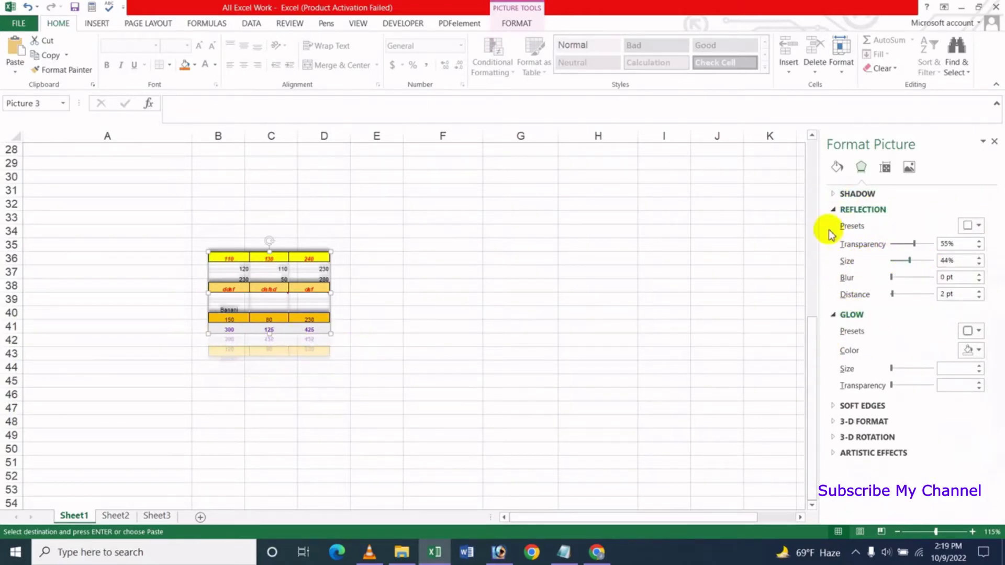
left_click(836, 210)
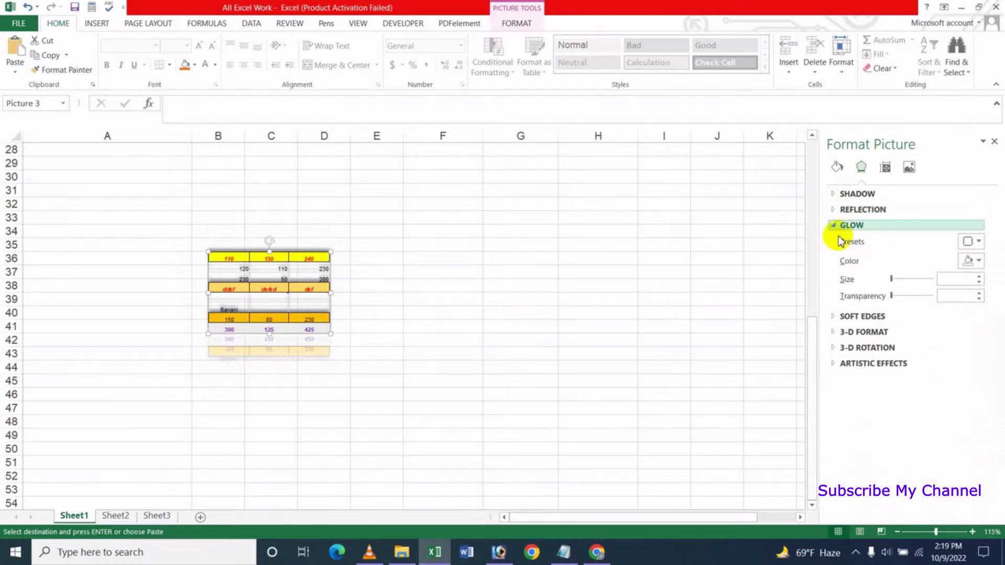
Give the picture a glow of 5 pt size and 60% transparency, and soften its edges
mouse_move(893, 278)
left_mouse_down()
mouse_move(918, 278)
mouse_move(905, 280)
left_mouse_up()
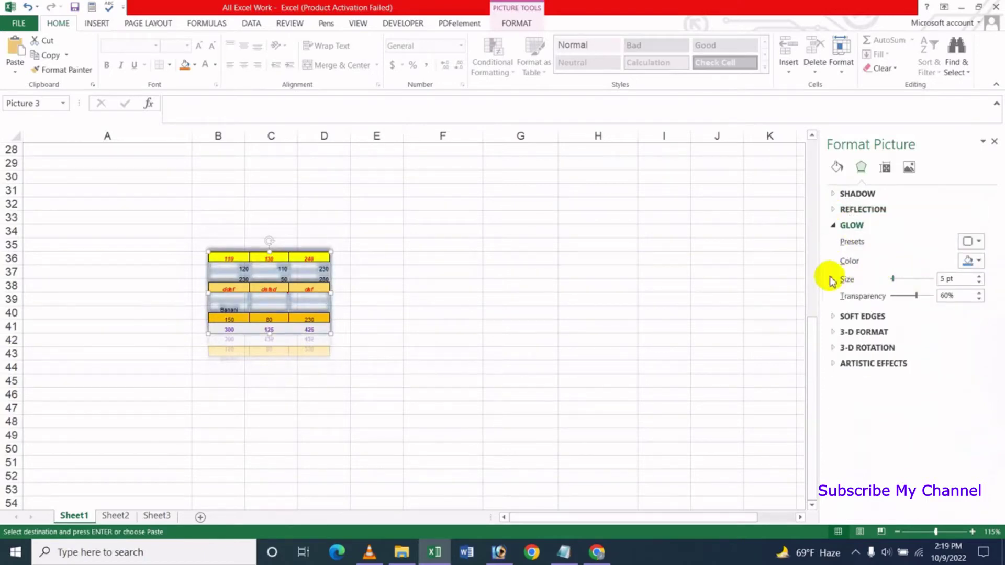
left_click(833, 226)
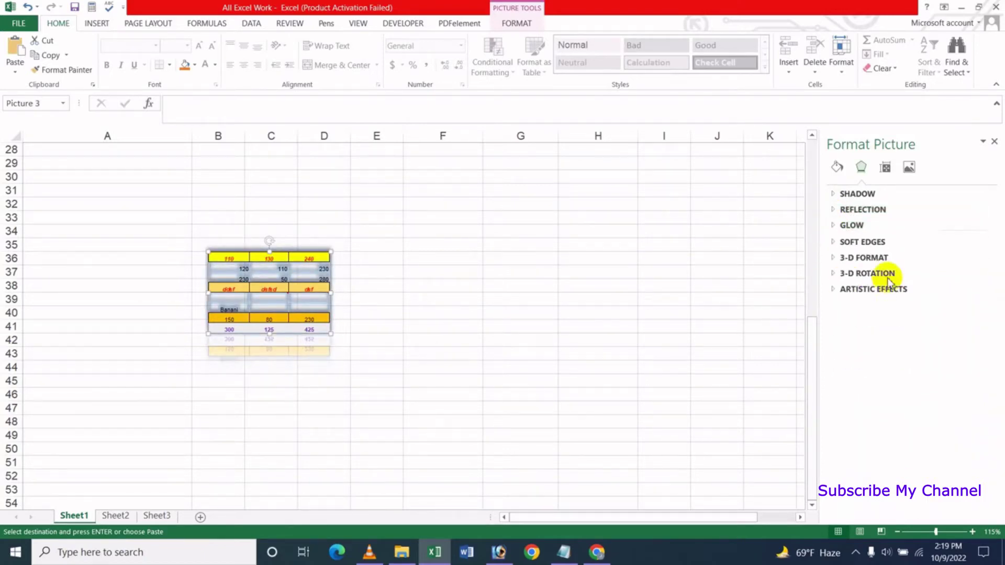
left_click(860, 242)
left_click_drag(885, 276, 889, 275)
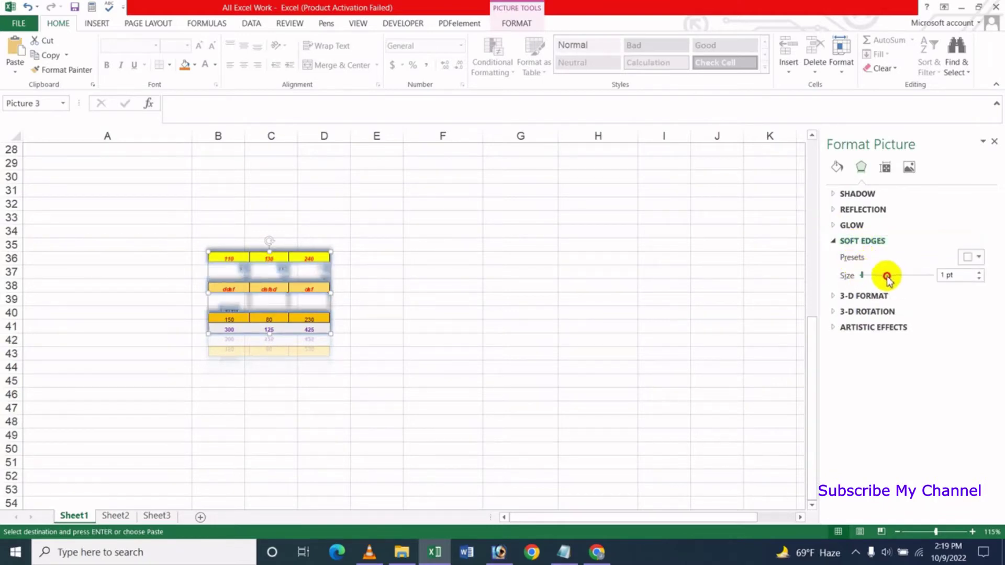
left_click(835, 240)
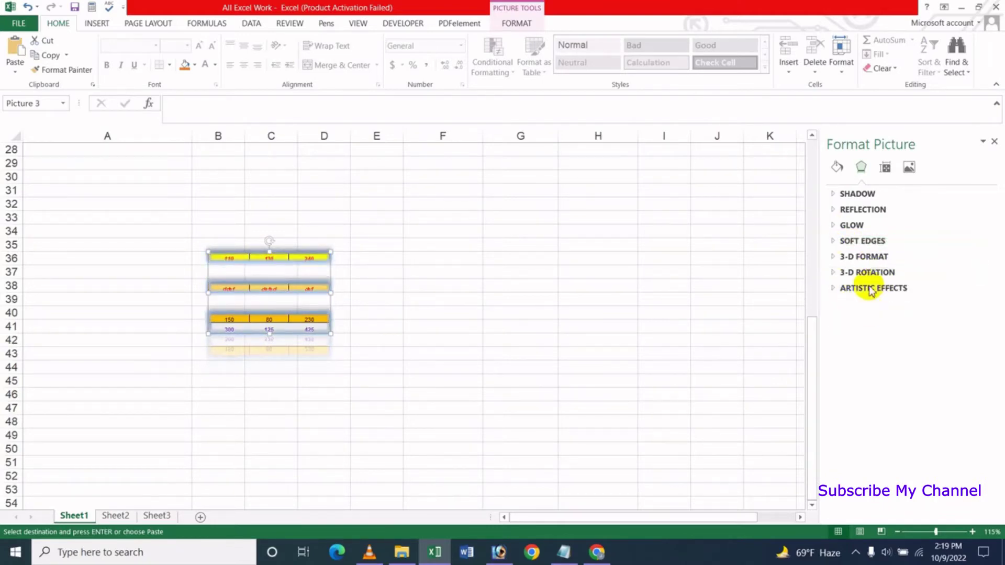
Look at the picture's 3-D rotation settings and collapse them again
left_click(832, 272)
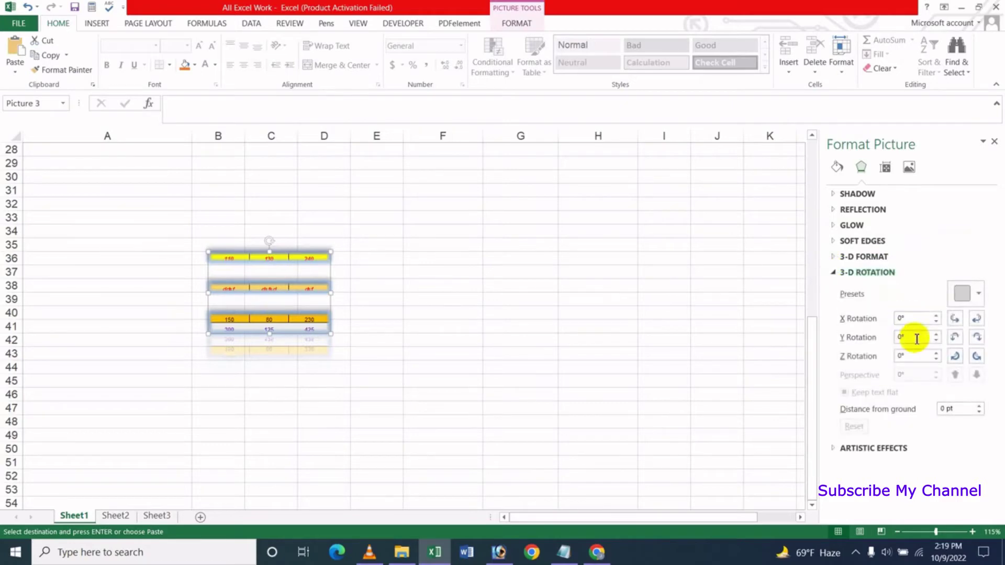
left_click(834, 273)
left_click(857, 168)
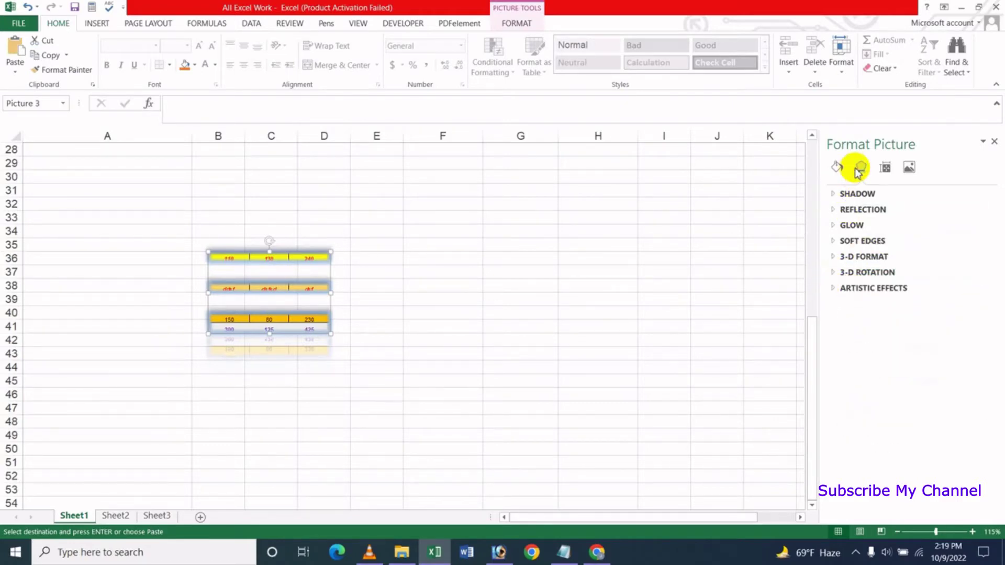
Set the picture's height to 1.4" in its size settings, keeping the aspect ratio locked
left_click(885, 167)
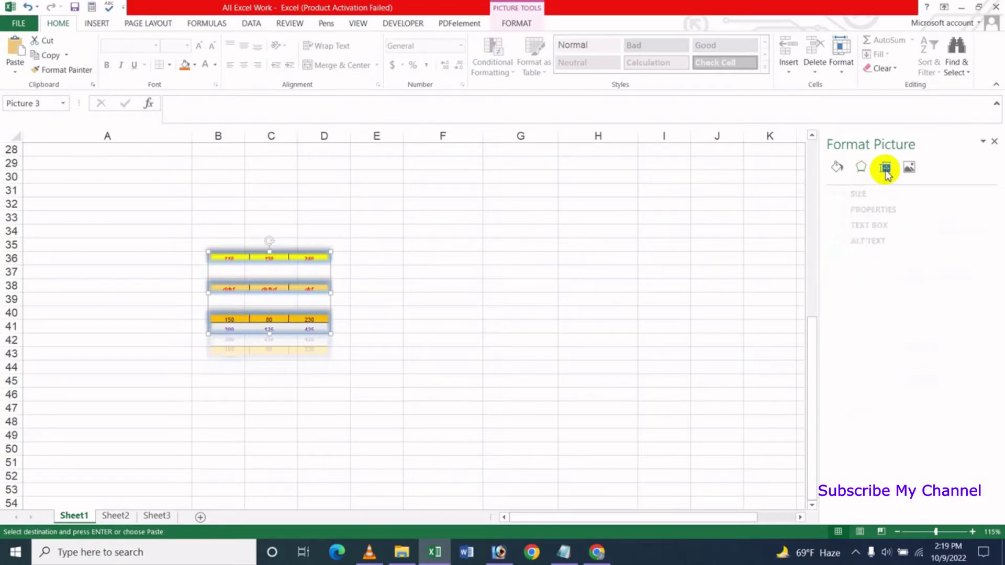
left_click(850, 194)
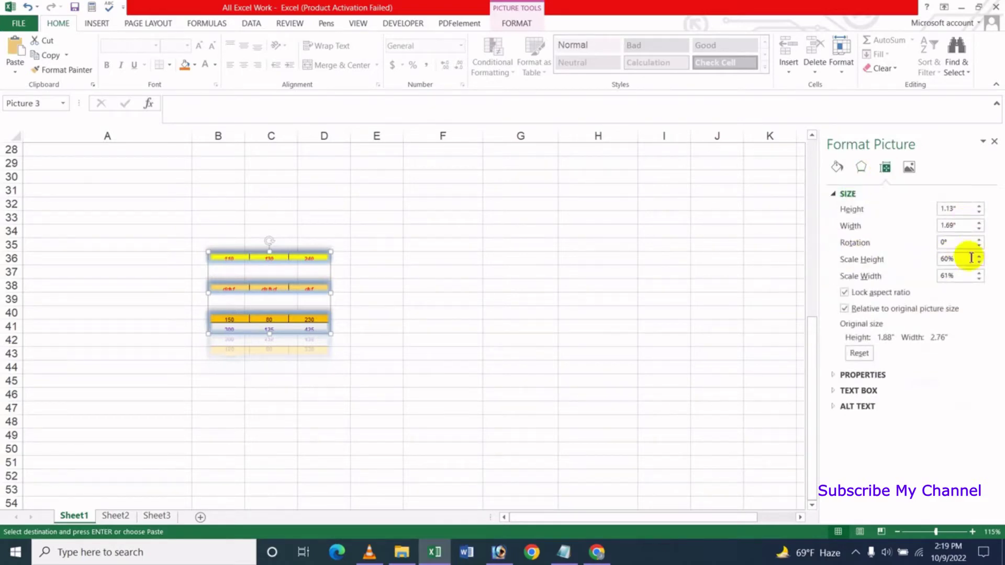
left_click(979, 206)
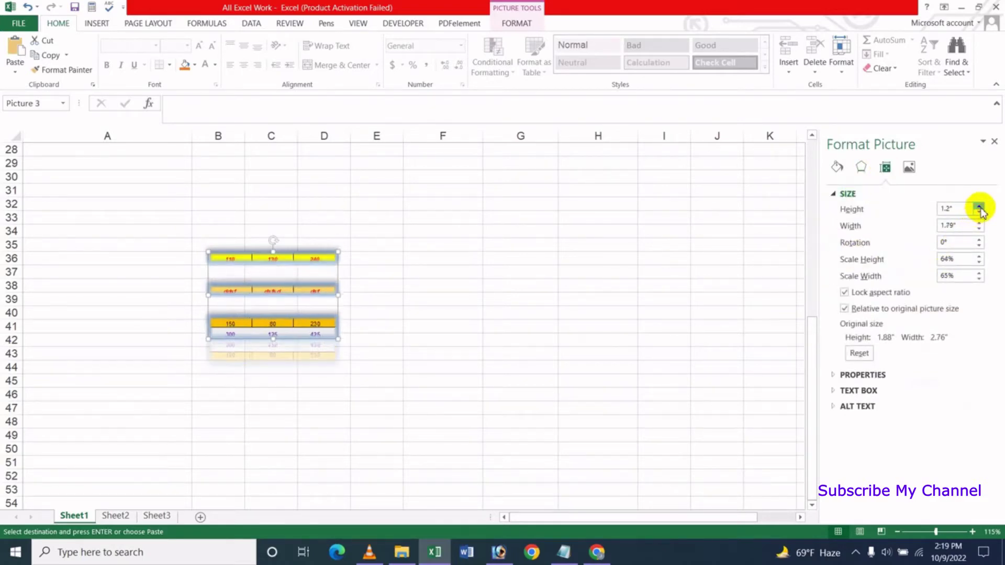
left_click(980, 207)
left_click(979, 207)
left_click(979, 207)
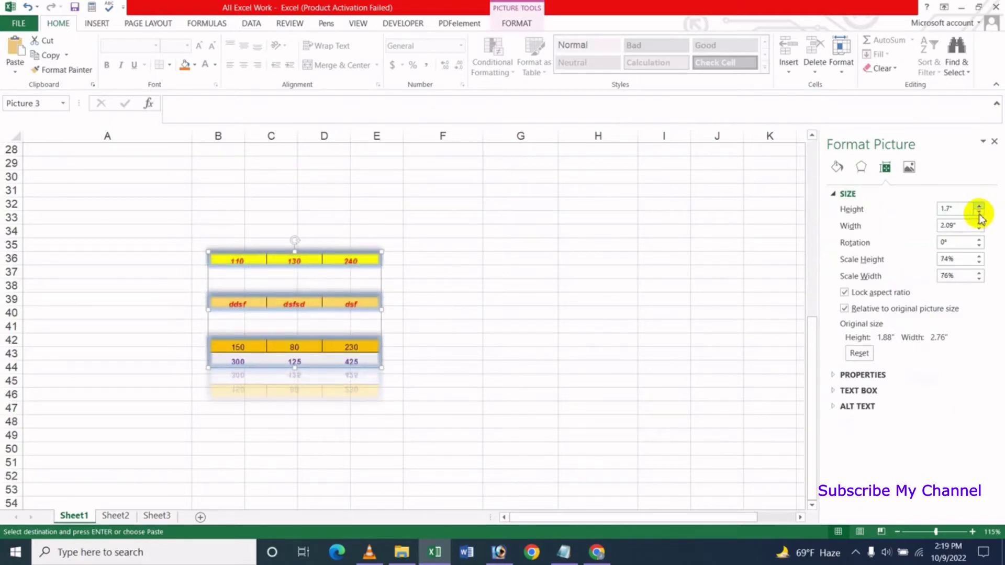
left_click(979, 212)
left_click(979, 212)
left_click(979, 213)
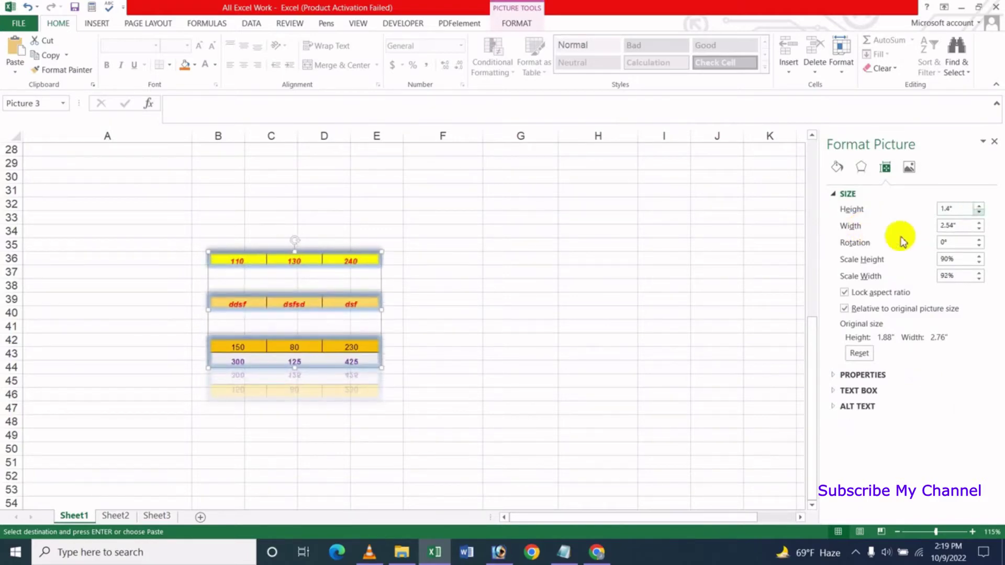
Rotate the picture to 9° and look through its cell placement and locking properties
left_click(979, 240)
left_click(979, 240)
left_click(978, 239)
left_click(979, 240)
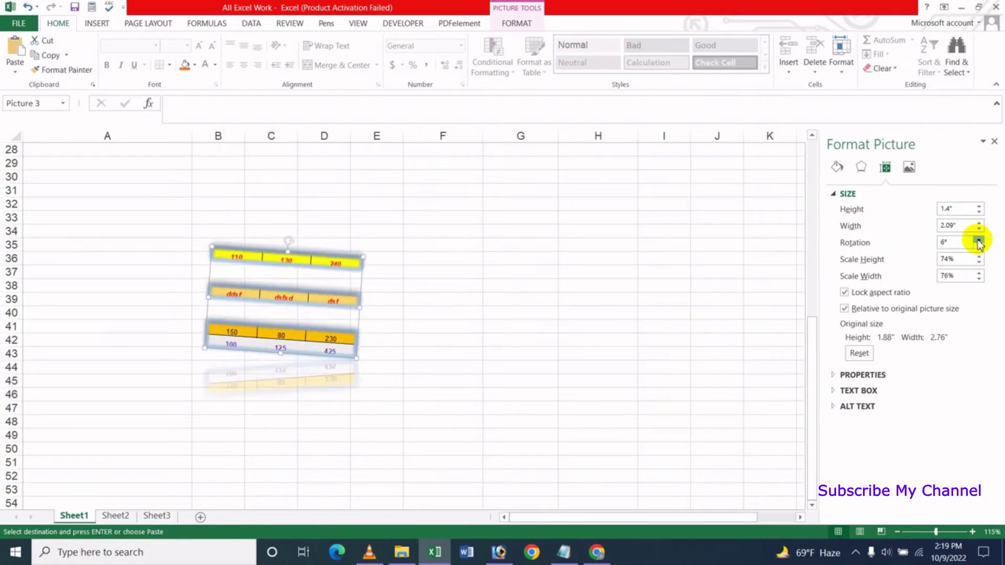
left_click(979, 239)
left_click(979, 239)
left_click(979, 239)
left_click(978, 239)
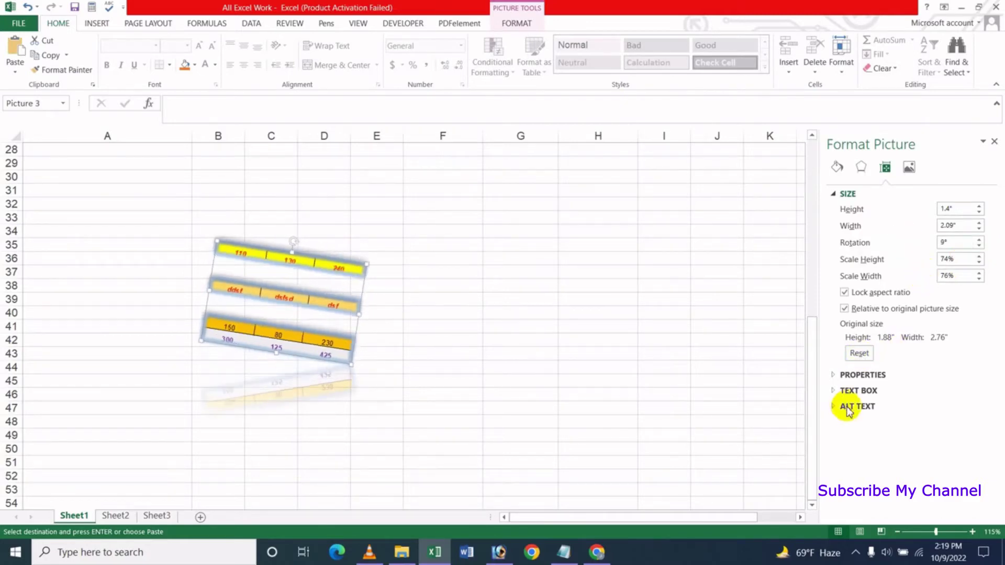
left_click(863, 375)
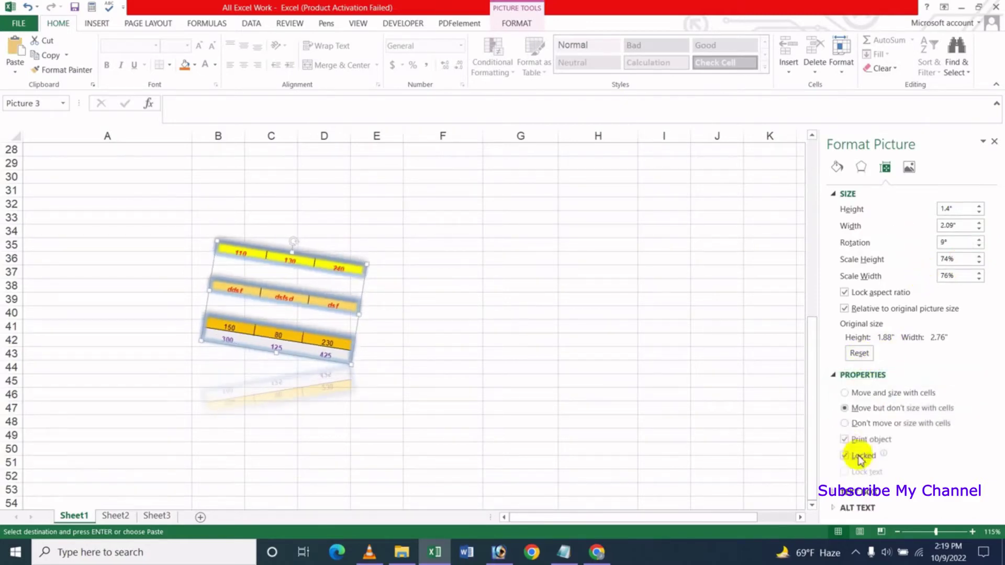
left_click(846, 377)
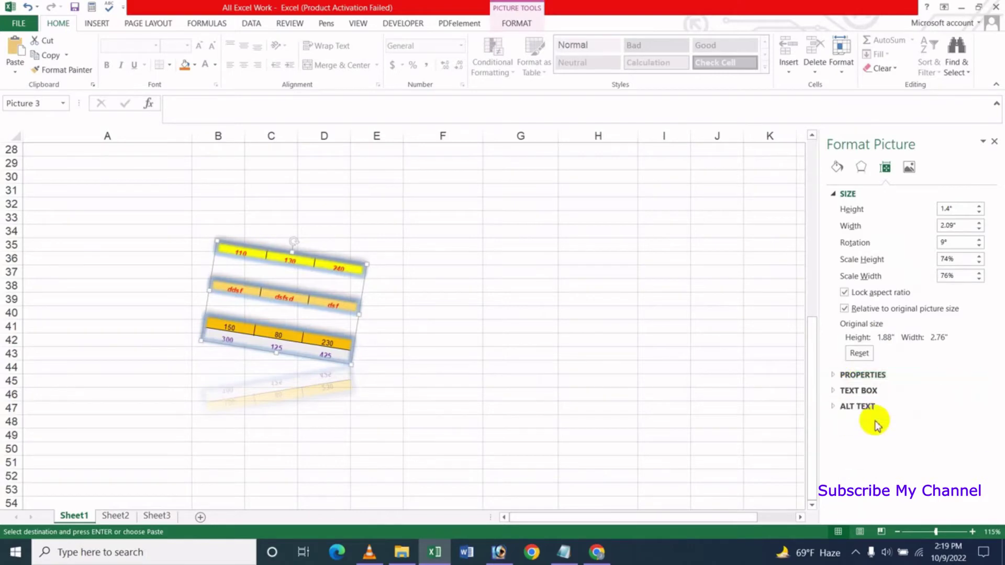
Open the picture corrections and raise the brightness to 42% and the contrast to about 10%
left_click(910, 167)
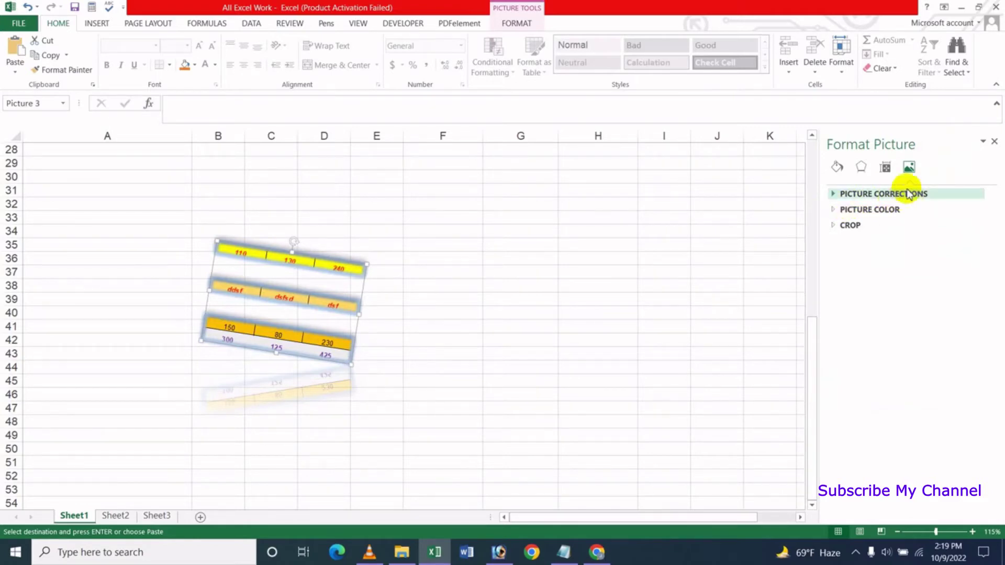
left_click(910, 194)
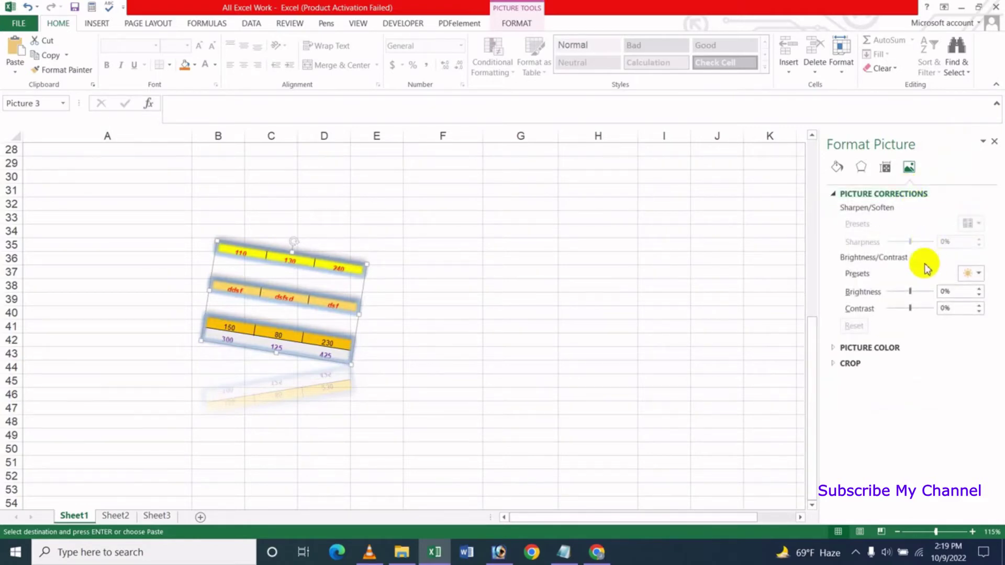
left_click_drag(921, 291, 909, 309)
left_click(920, 292)
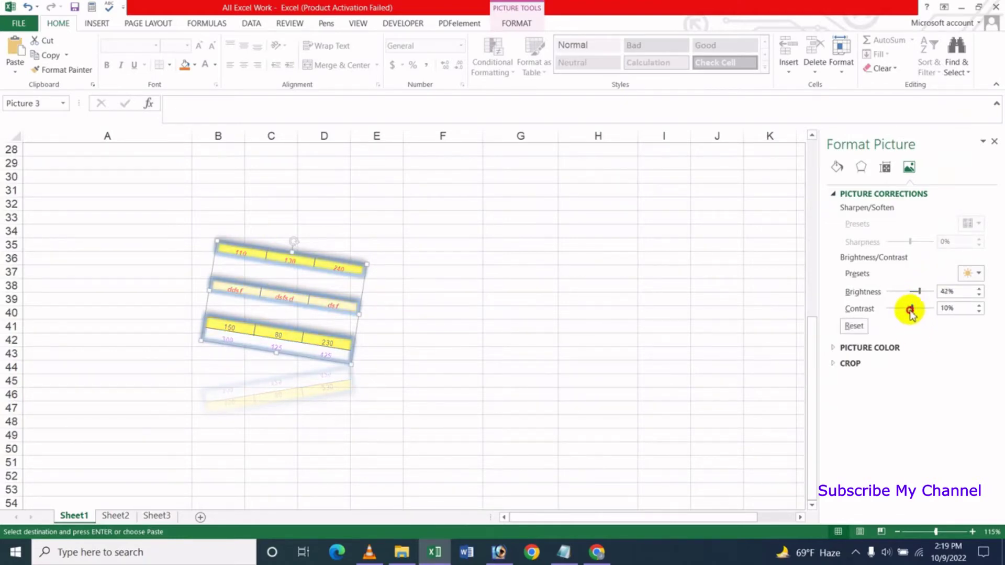
Apply the correction preset with 0% brightness and 20% contrast, look at the picture color settings and close the formatting options
left_click(981, 276)
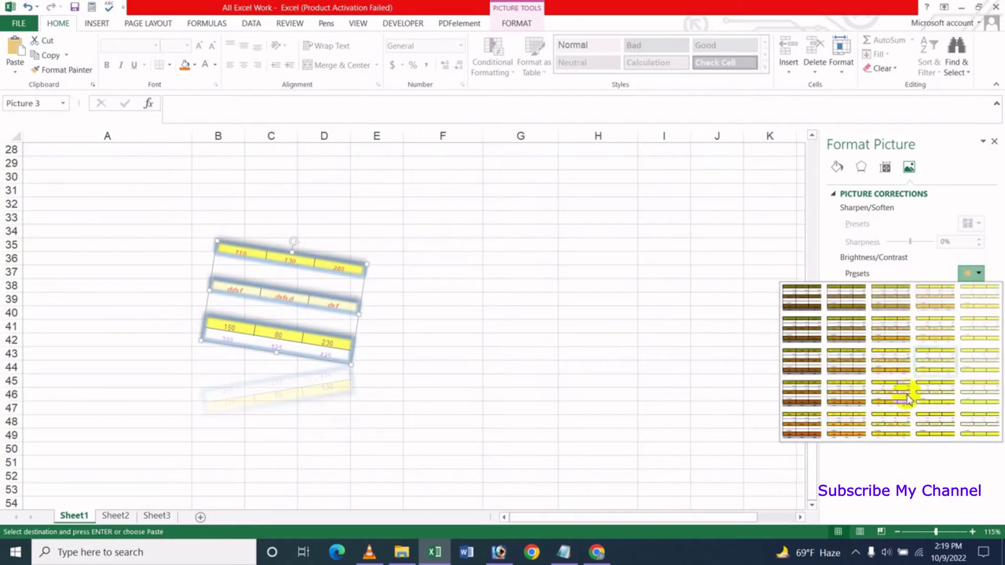
key("Escape")
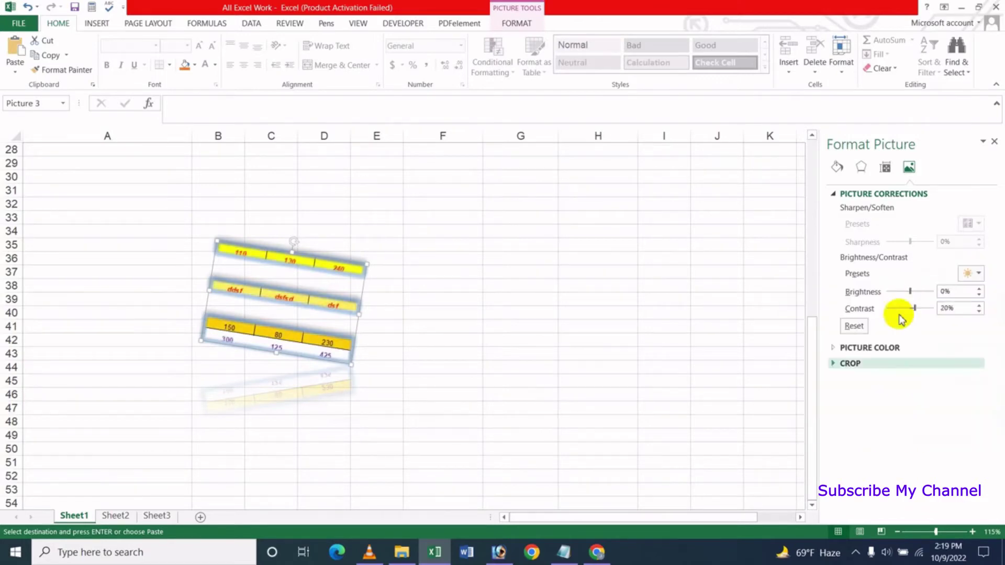
left_click(879, 348)
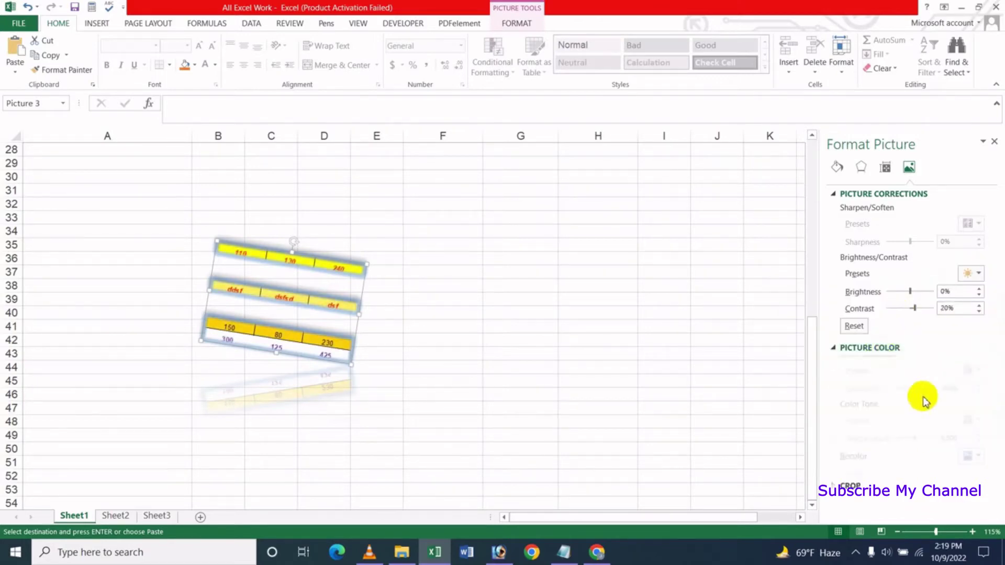
left_click(833, 348)
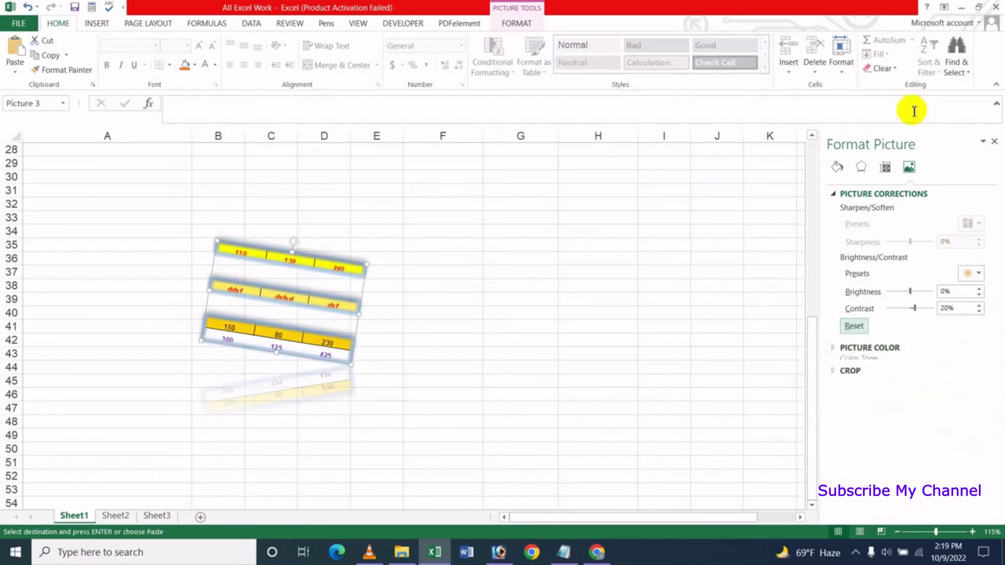
left_click(994, 142)
Open the picture's size and properties settings for a look and close them again
right_click(278, 308)
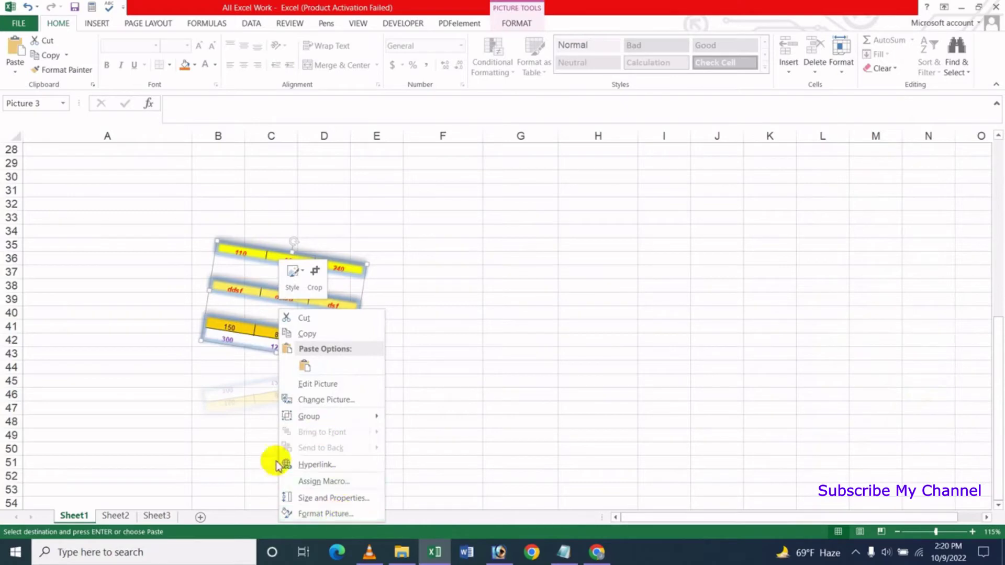
left_click(333, 498)
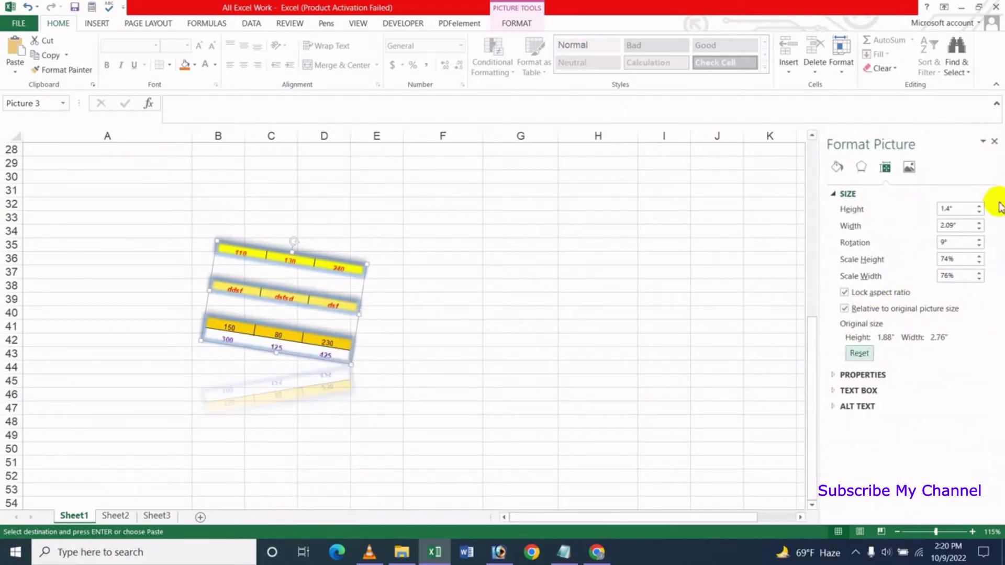
left_click(995, 142)
Try ungrouping the picture by converting it to a drawing object, and undo the conversion
right_click(299, 288)
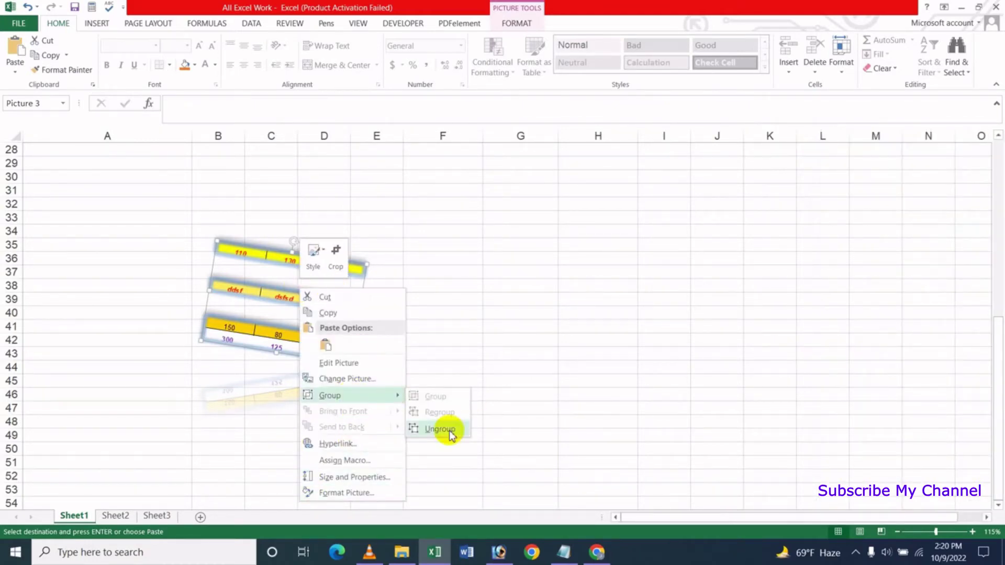
left_click(450, 433)
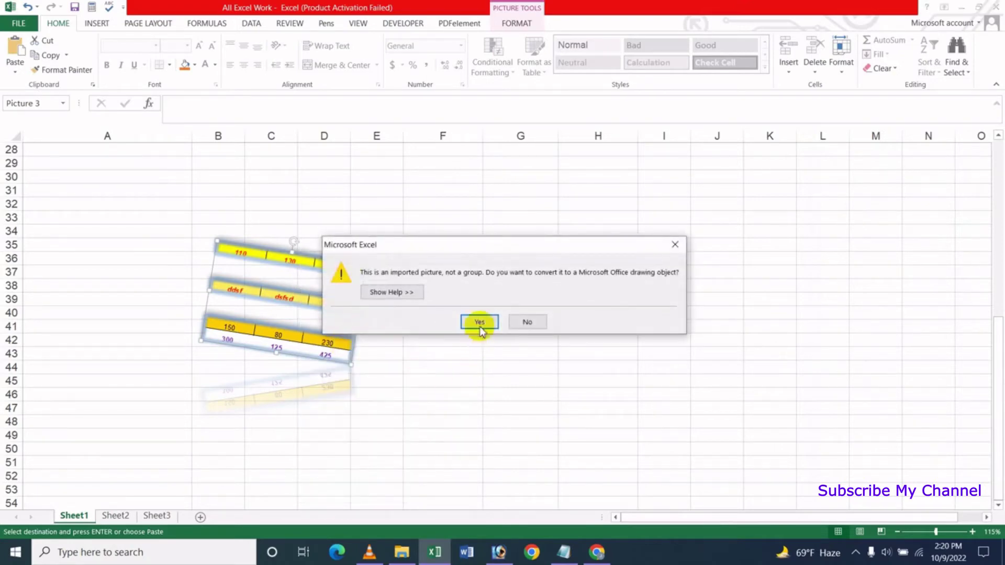
left_click(478, 323)
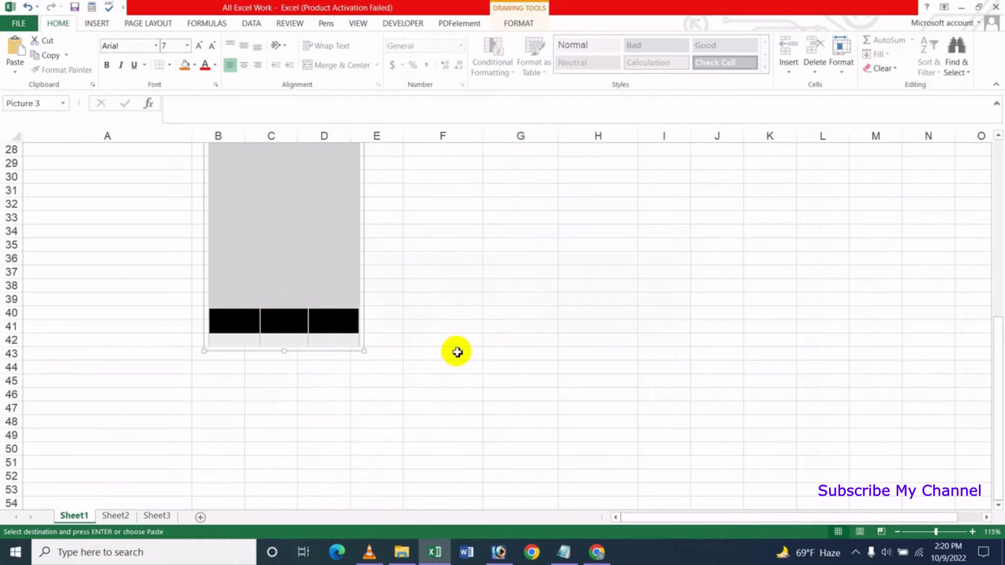
key("ctrl+z")
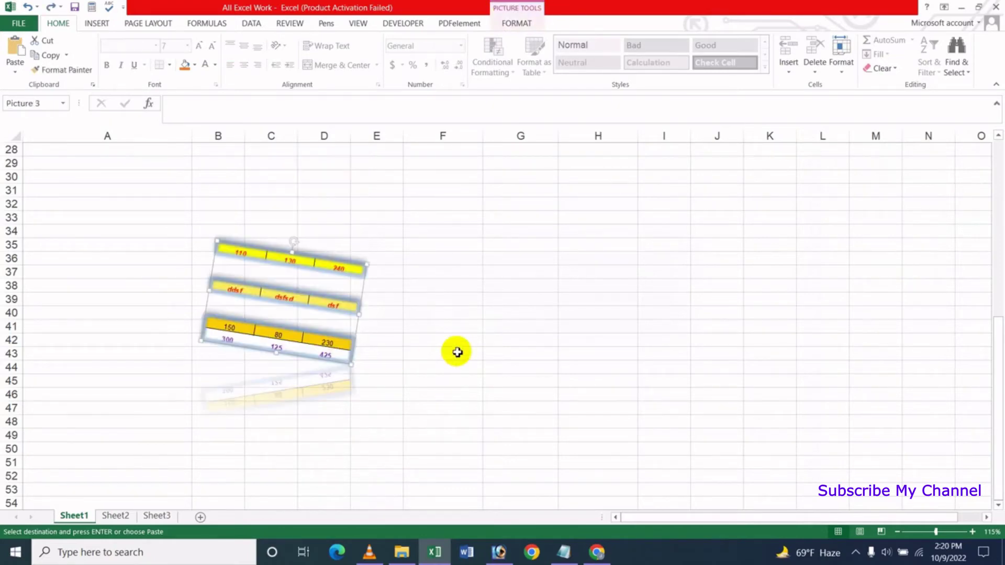
Move the picture across the sheet to about cells D34 to F42 and look over its available commands
right_click(280, 300)
mouse_move(350, 408)
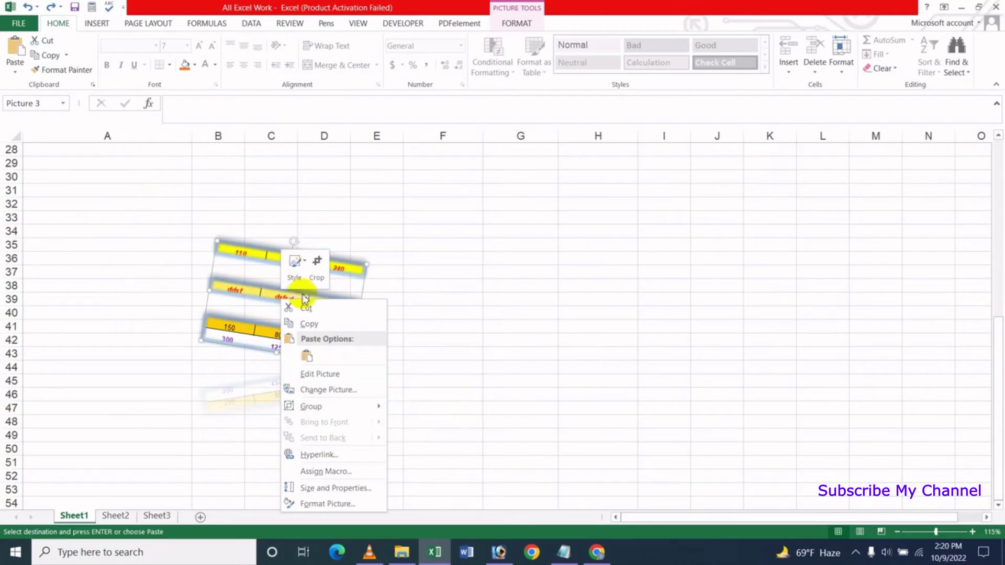
left_click(236, 307)
left_click_drag(277, 292, 413, 303)
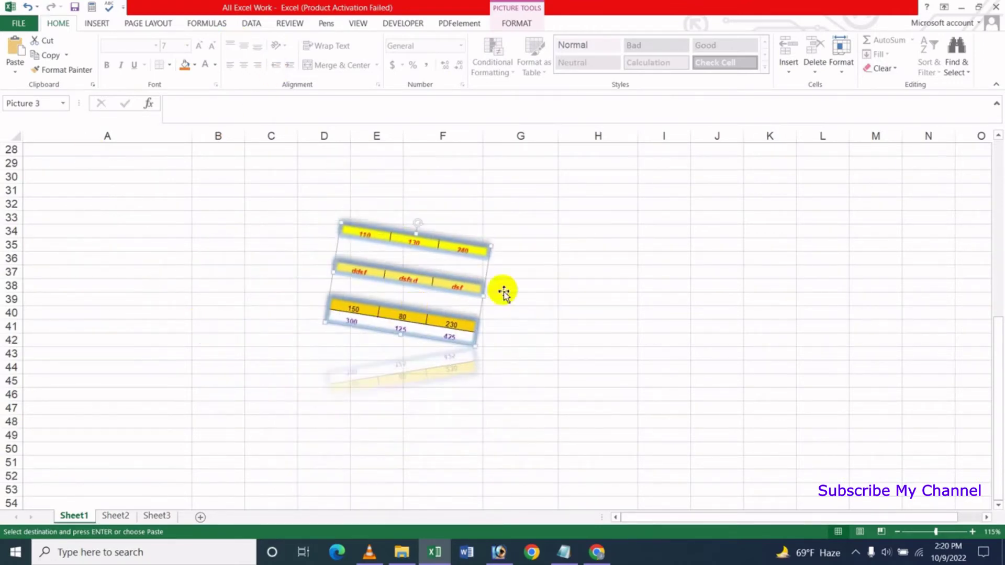
right_click(397, 287)
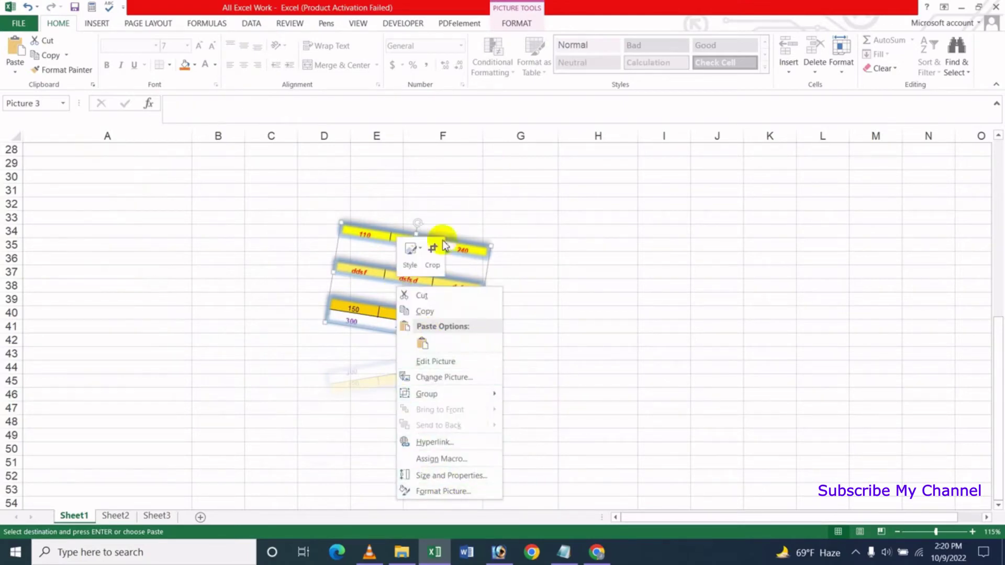
left_click(382, 260)
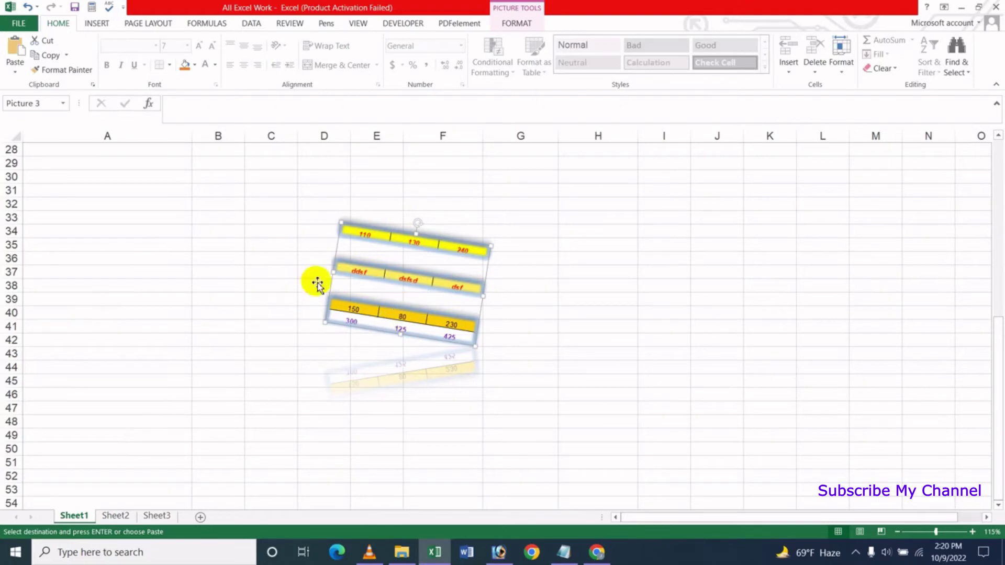
Return to the source tables near the start of Sheet1, switch to Sheet2 and select cell I5
left_click_drag(1001, 338, 1001, 186)
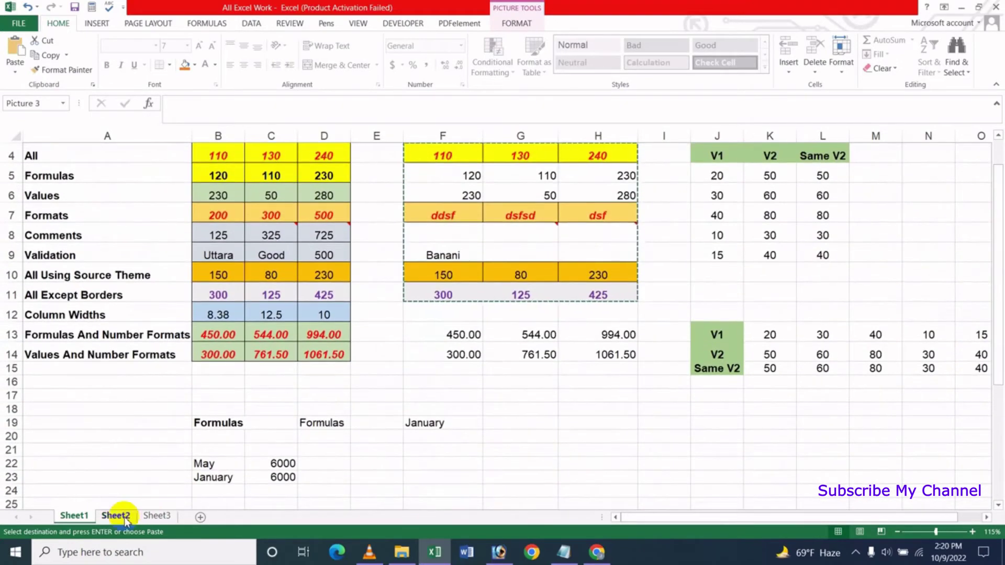
left_click(116, 517)
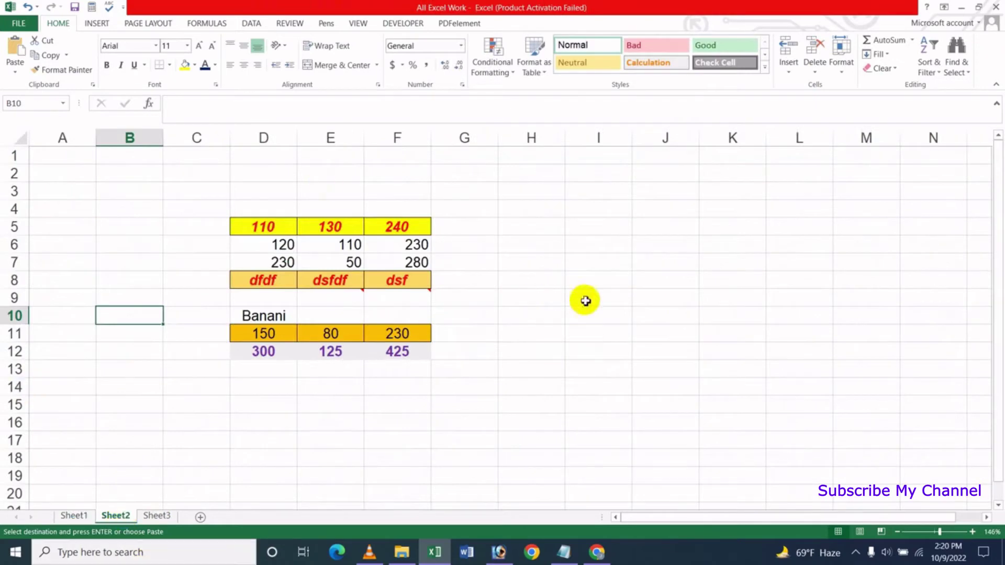
left_click(587, 229)
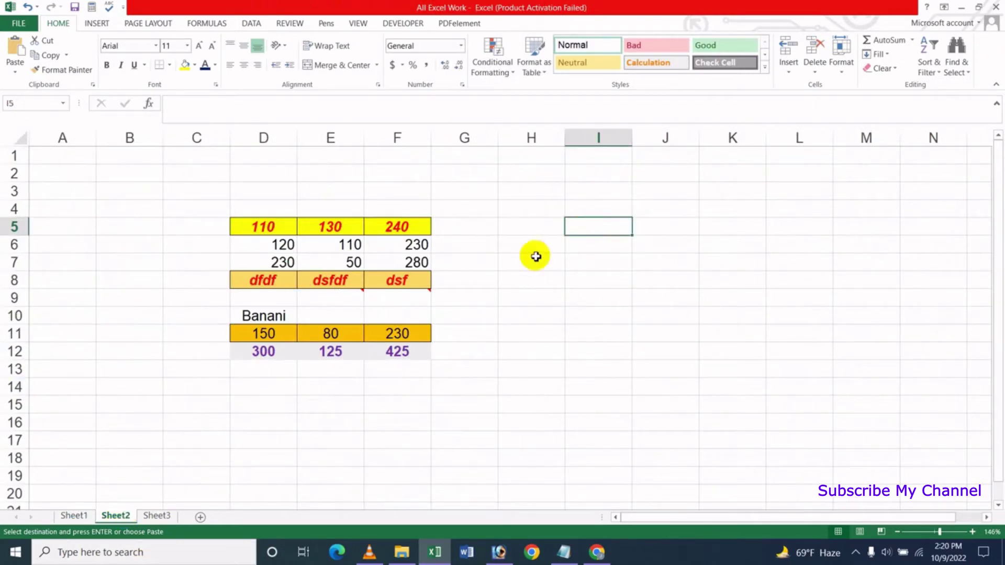
Paste the copied range as a picture at cell I5 on Sheet2 and position it over about cells H5 to K13
left_click(600, 277)
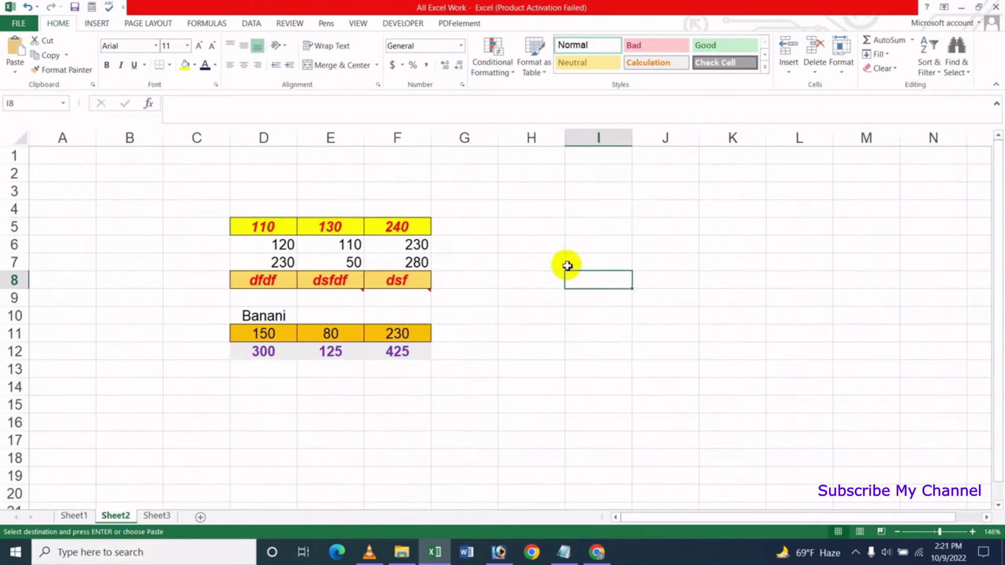
left_click(588, 229)
left_click(15, 72)
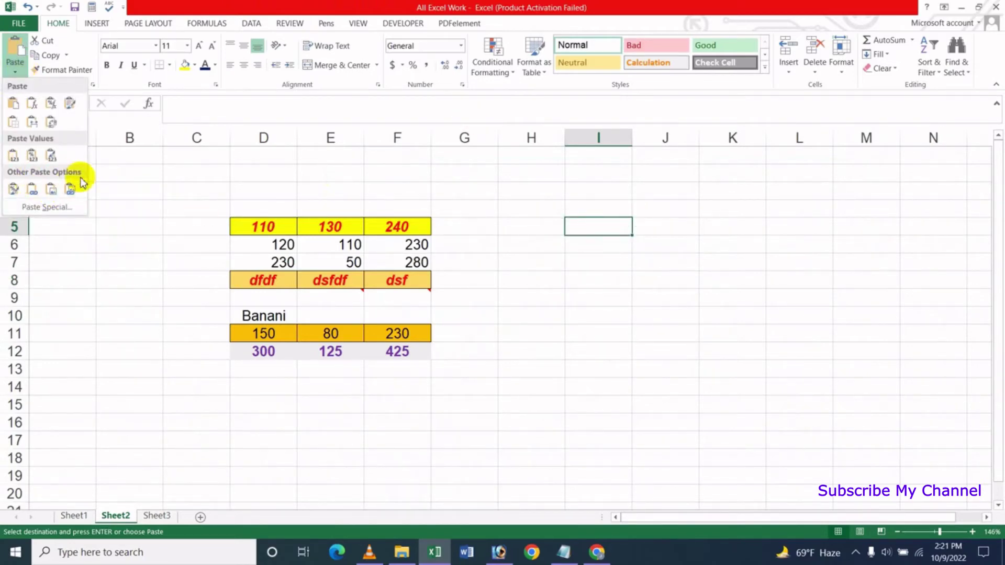
left_click(51, 192)
left_click_drag(686, 259, 487, 215)
left_click_drag(455, 397, 566, 367)
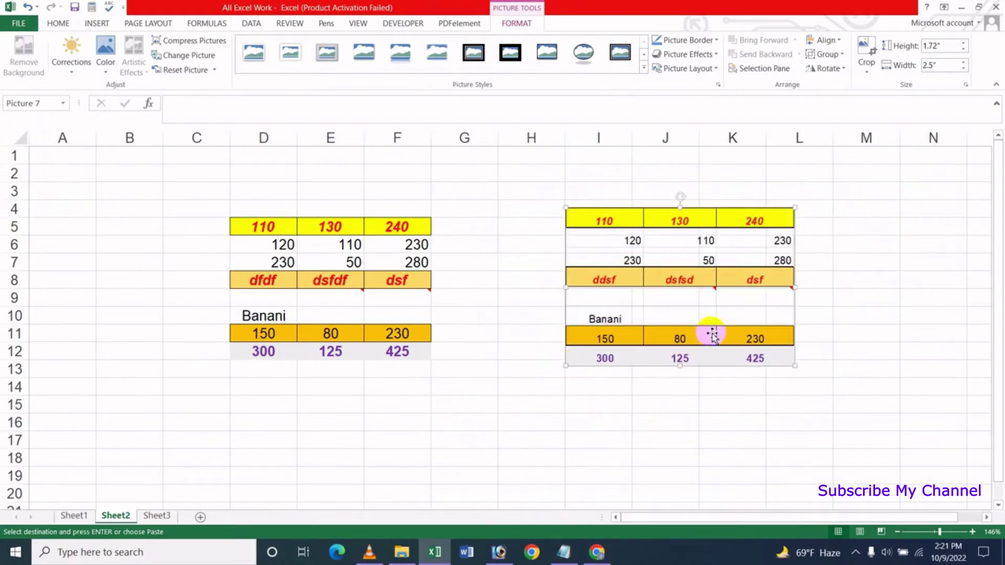
left_click_drag(712, 302, 680, 314)
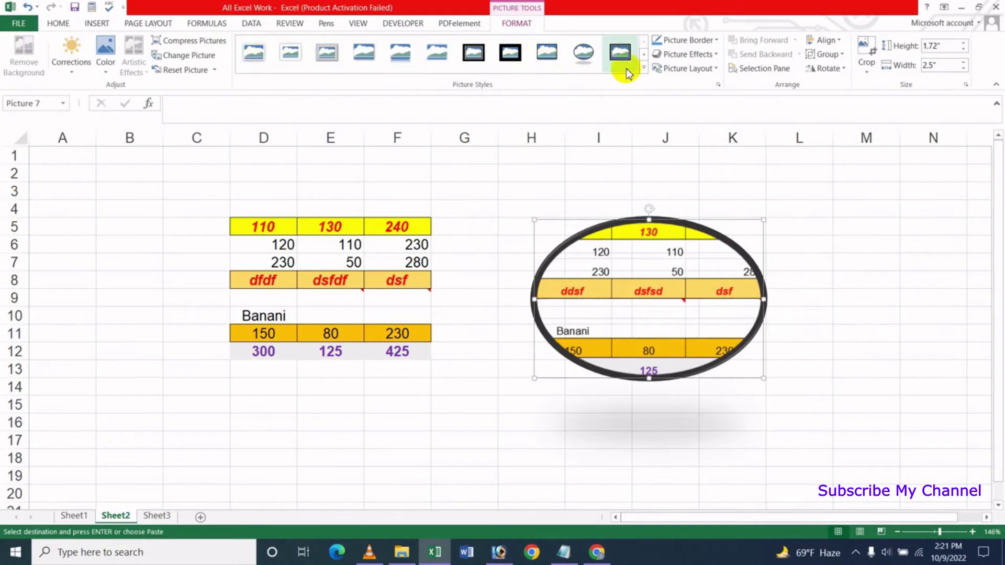
Give the pasted picture a rounded metallic frame style and recolor it in light grey tones
left_click(644, 67)
left_click(399, 124)
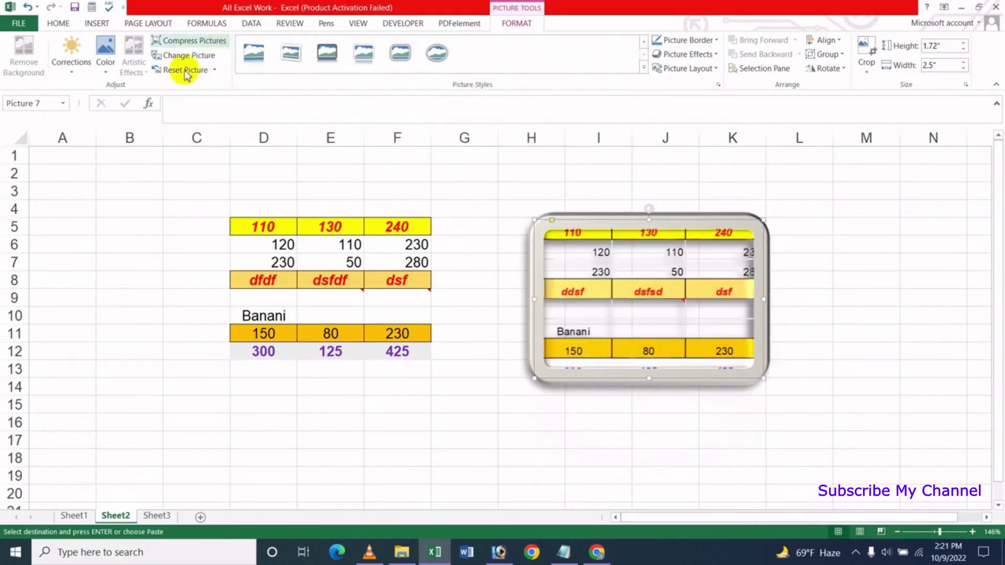
left_click(105, 57)
left_click(296, 178)
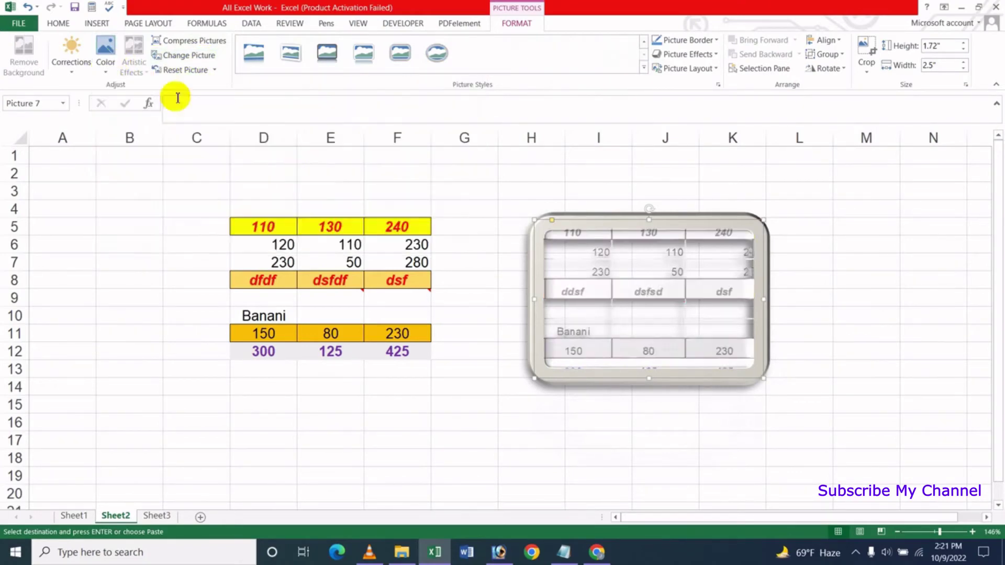
Raise the picture's contrast by one preset, set its border to light orange and deselect it at cell C13
left_click(71, 72)
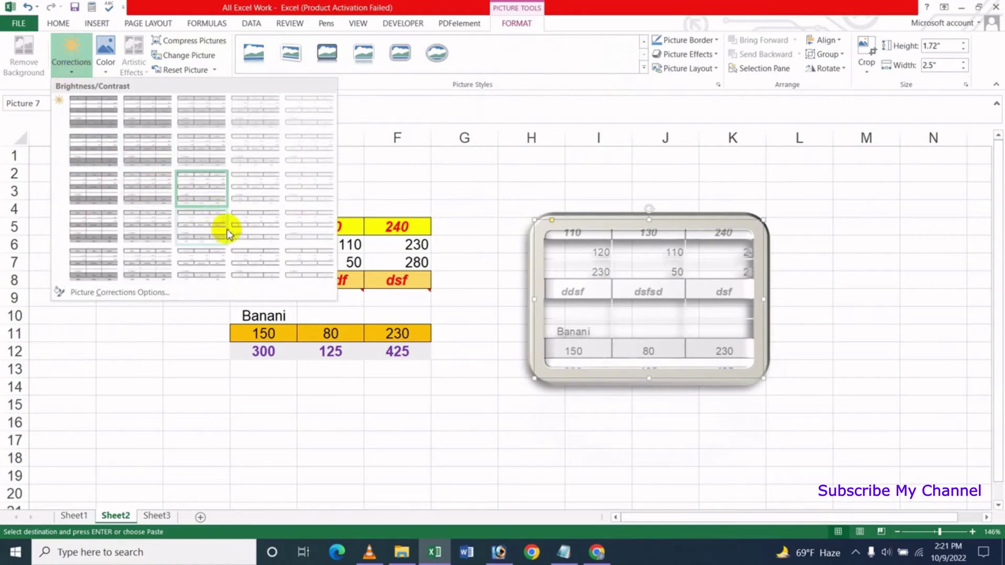
left_click(226, 227)
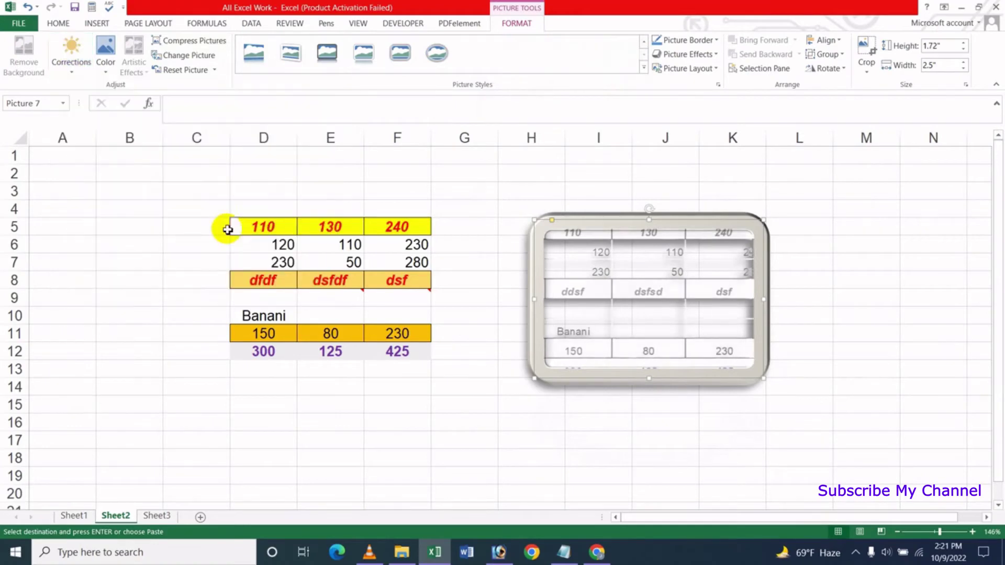
left_click(712, 40)
left_click(713, 113)
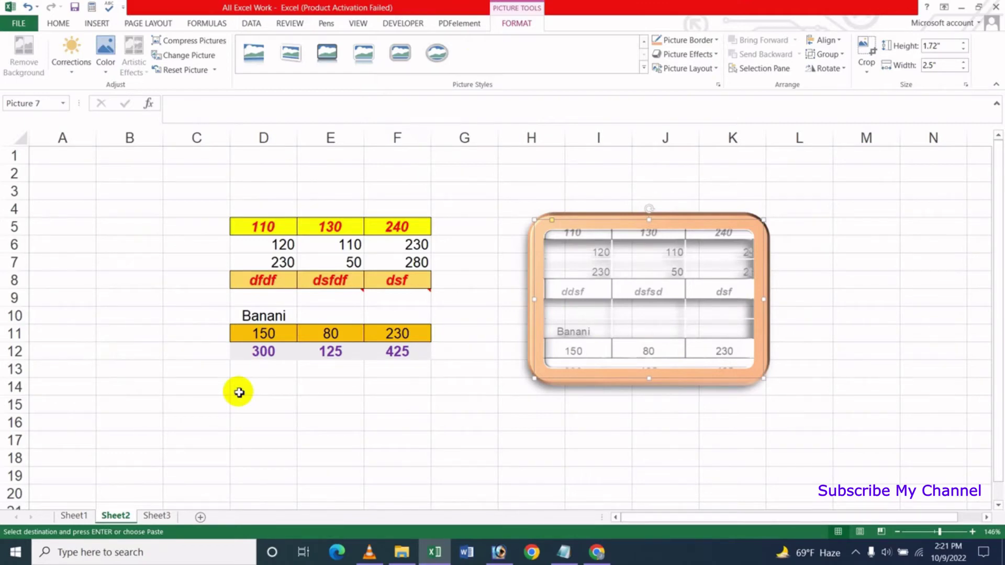
left_click(197, 367)
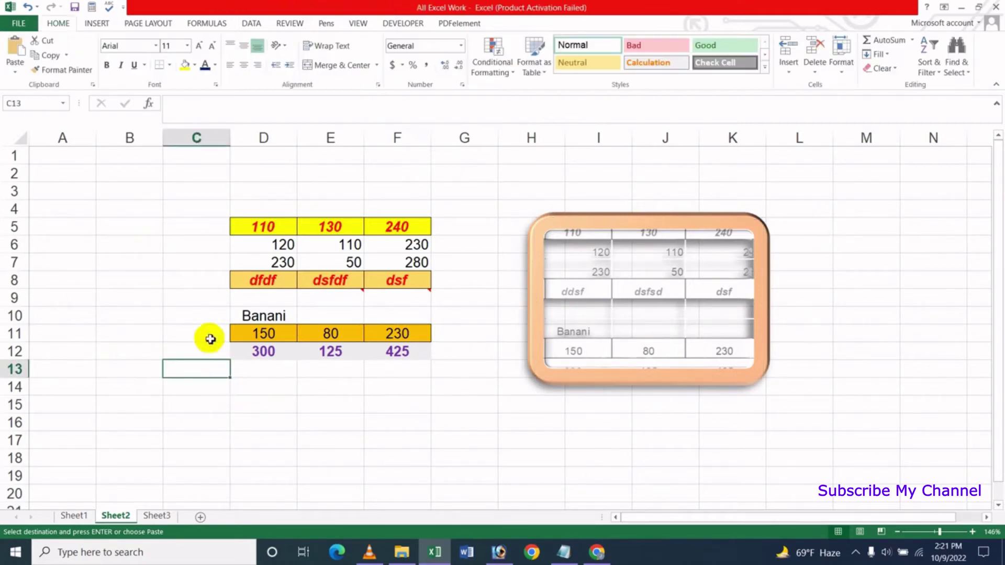
Return to Sheet1, clear the previous copy selection and copy the range B3:D5
left_click(82, 518)
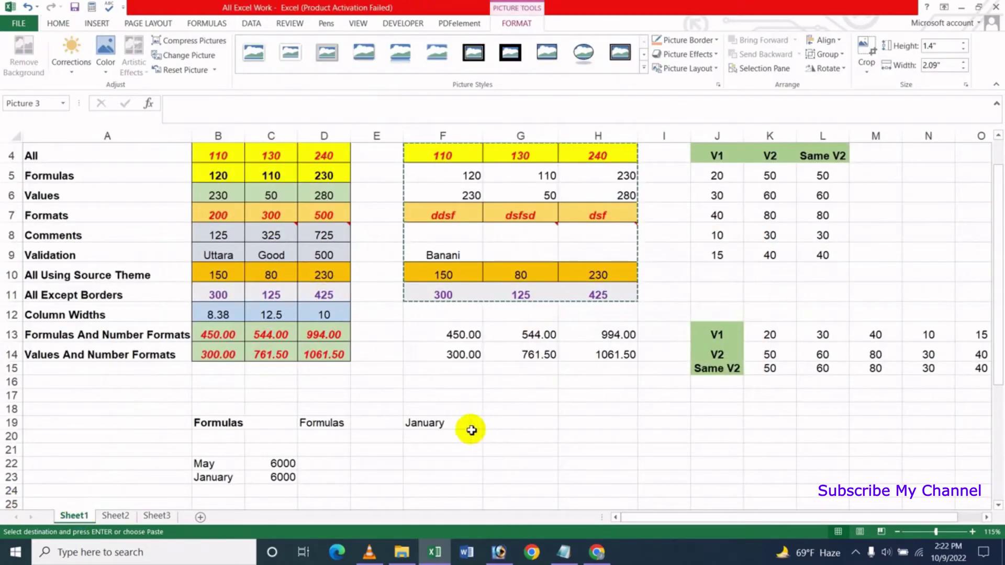
scroll(1000, 299, "up", 1)
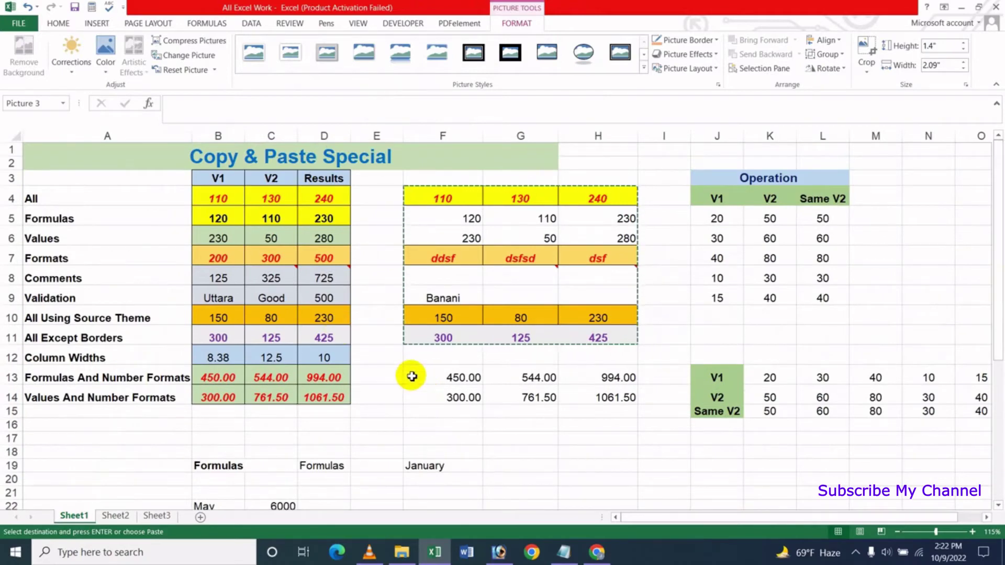
key("Escape")
left_click_drag(414, 378, 414, 397)
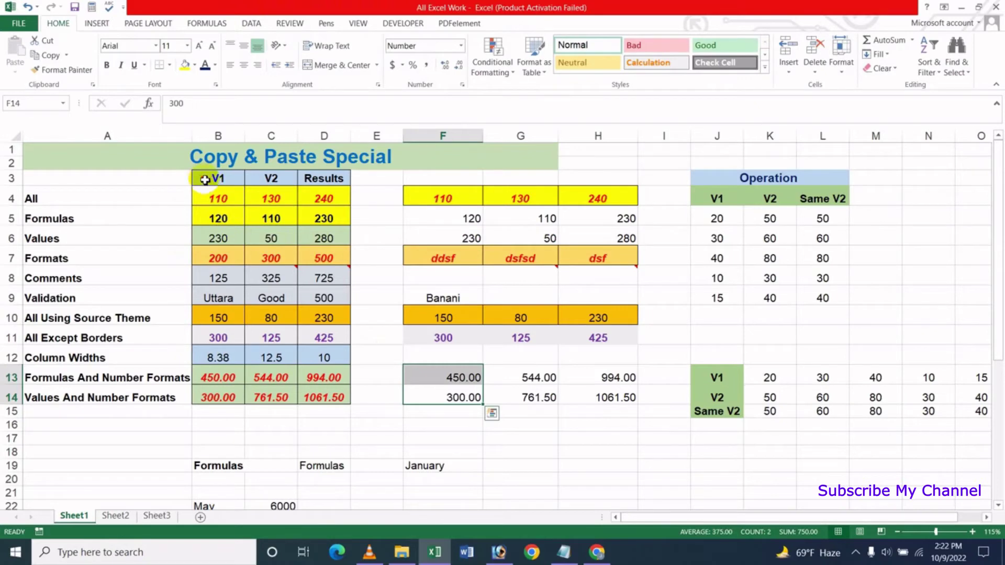
left_click_drag(205, 179, 323, 224)
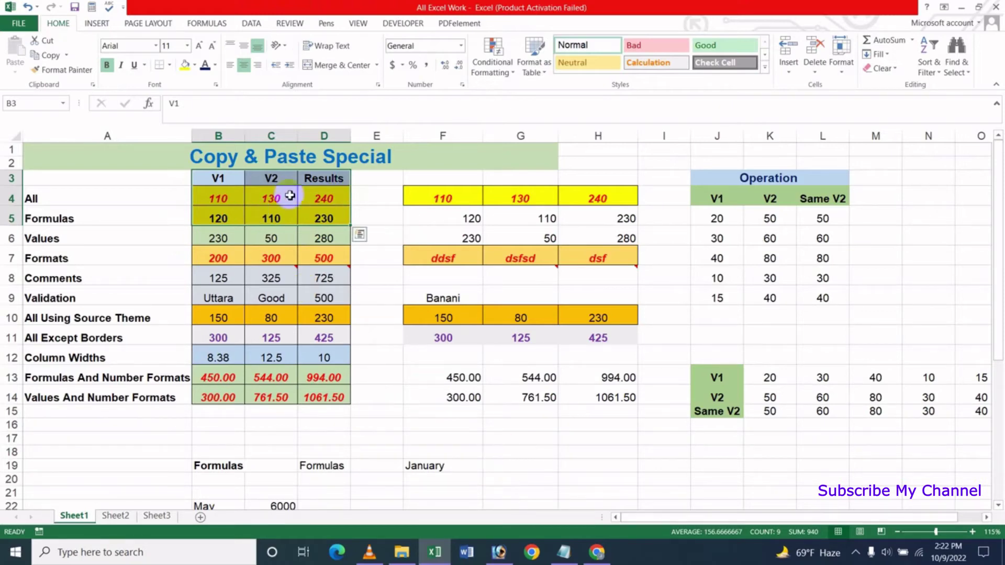
left_click(51, 57)
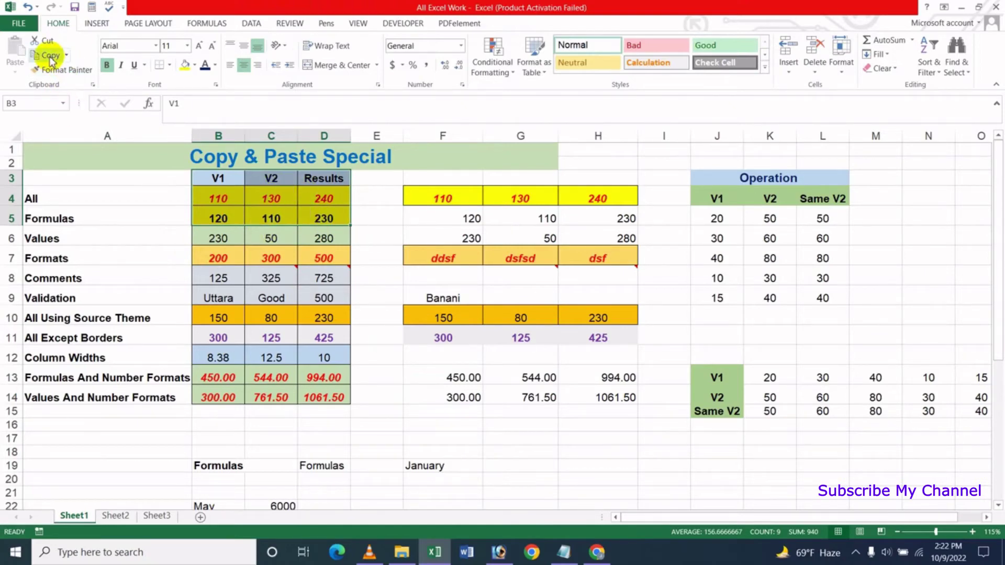
left_click(51, 57)
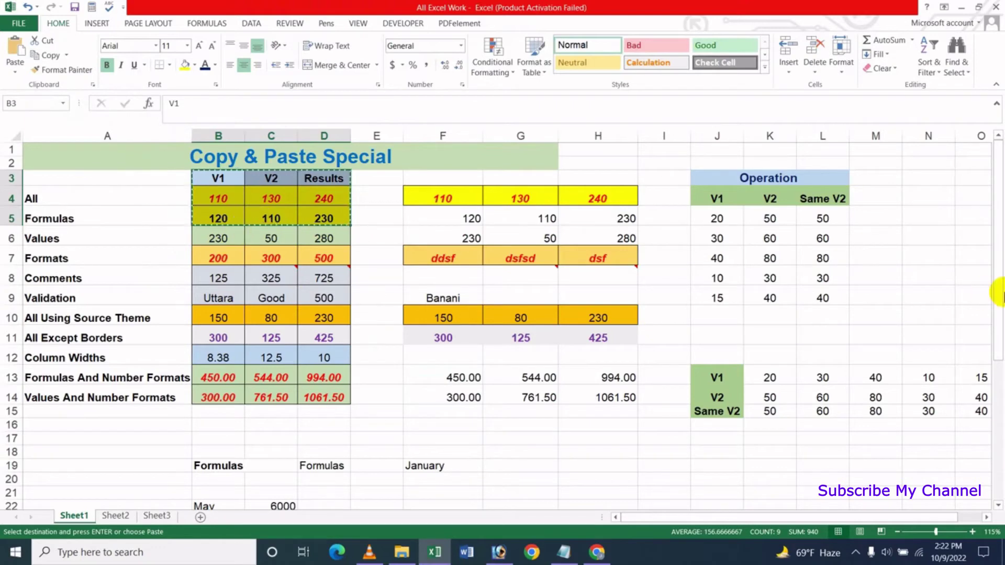
Paste the copied range as a linked picture at cell E1048559, near the very last rows of Sheet1
left_click_drag(1000, 218, 621, 336)
scroll(620, 337, "down", 13)
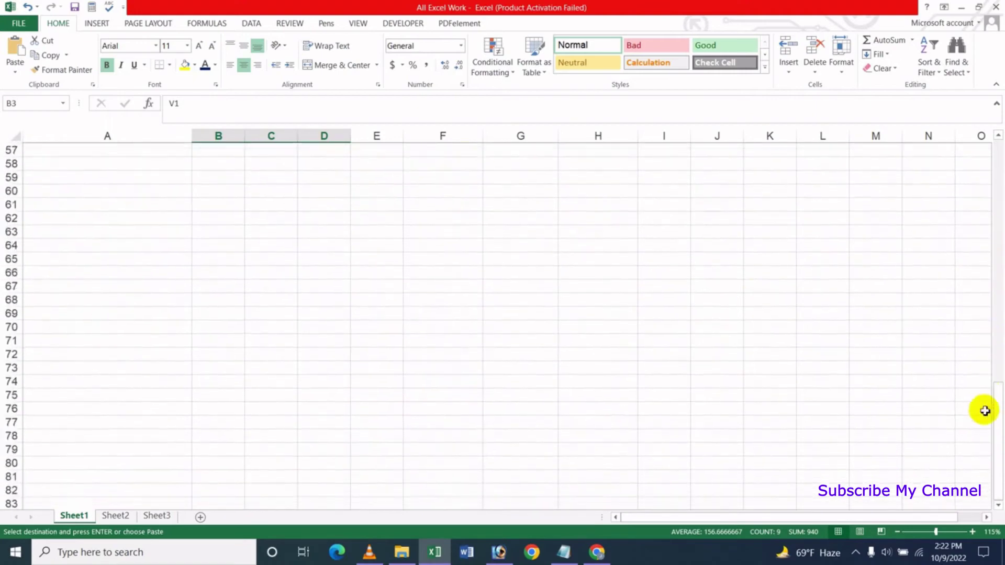
left_click(164, 407)
scroll(235, 400, "down", 20)
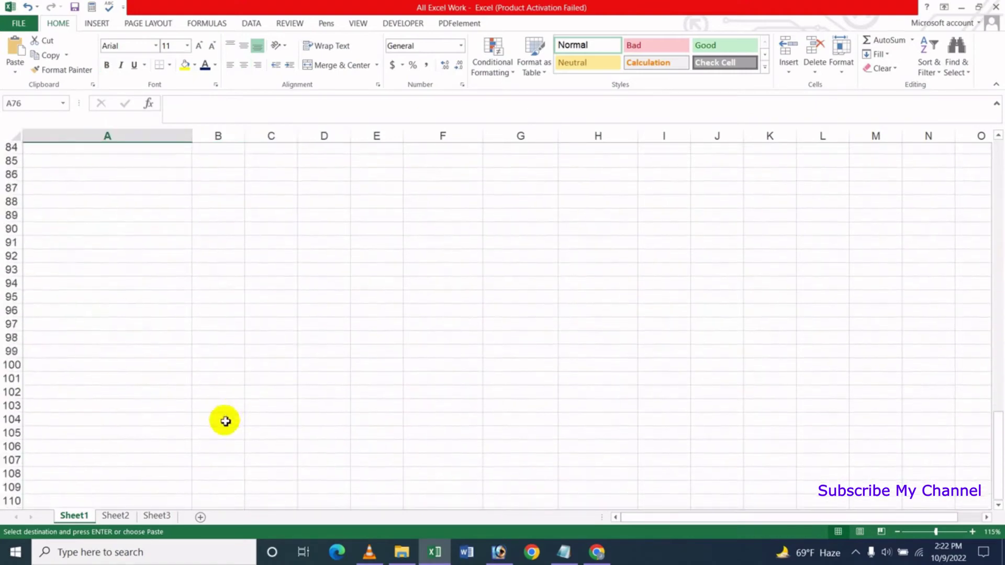
left_click(142, 360)
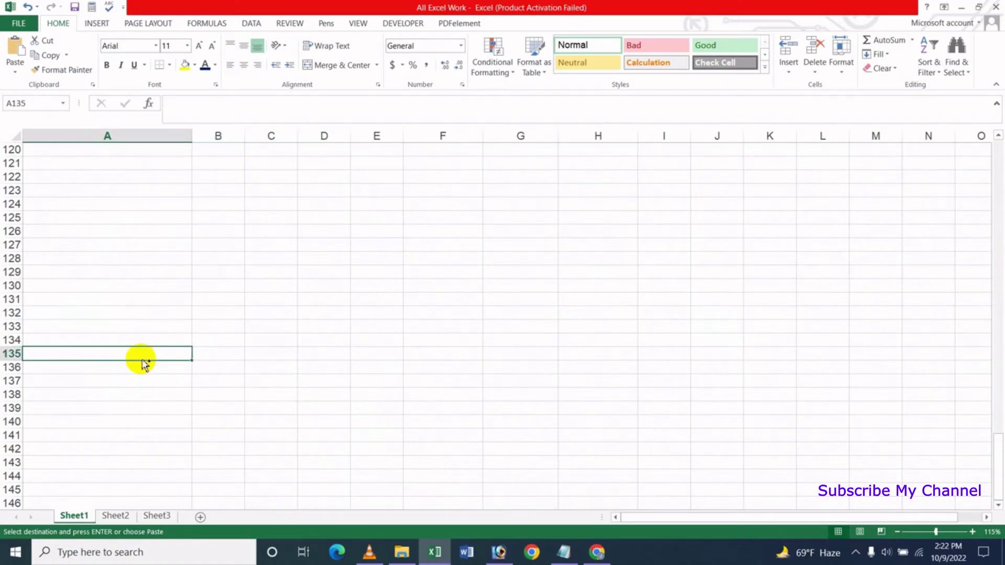
key("ctrl+shift+Down")
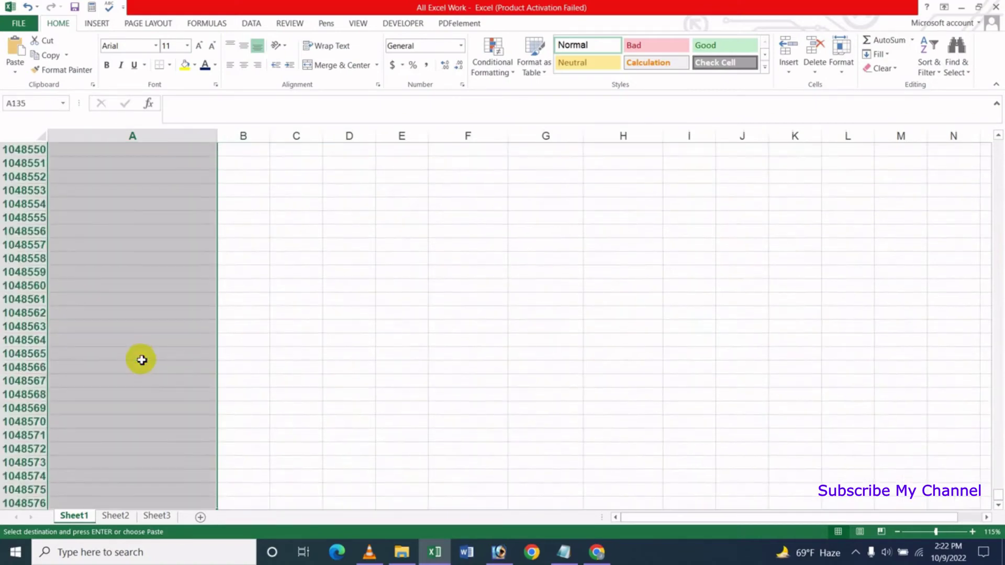
left_click(327, 355)
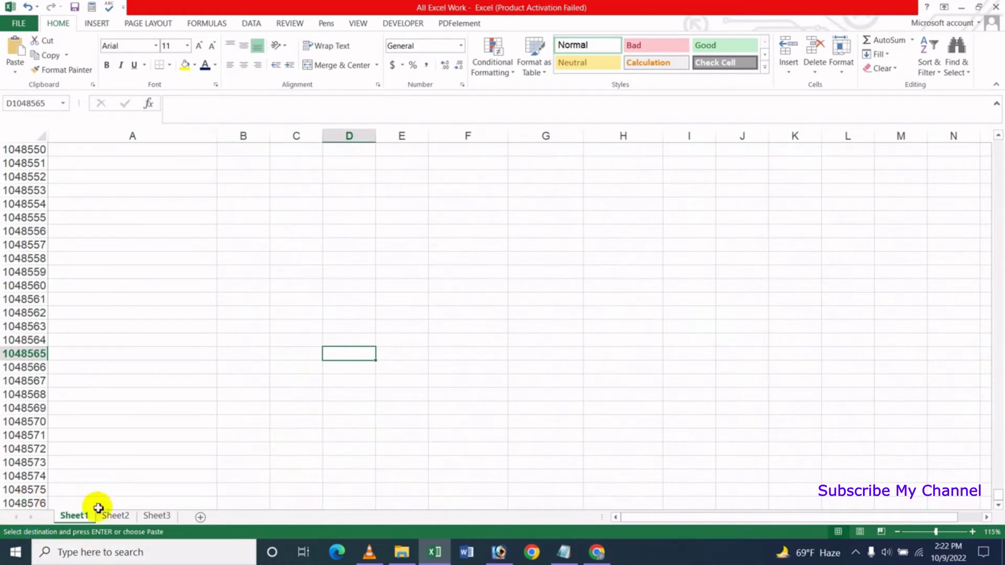
left_click(401, 273)
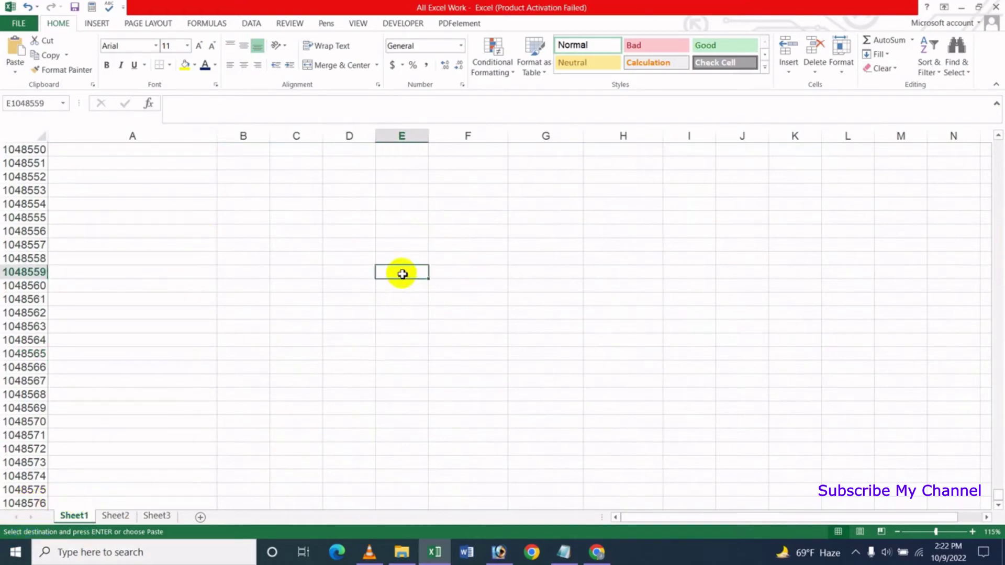
left_click(14, 74)
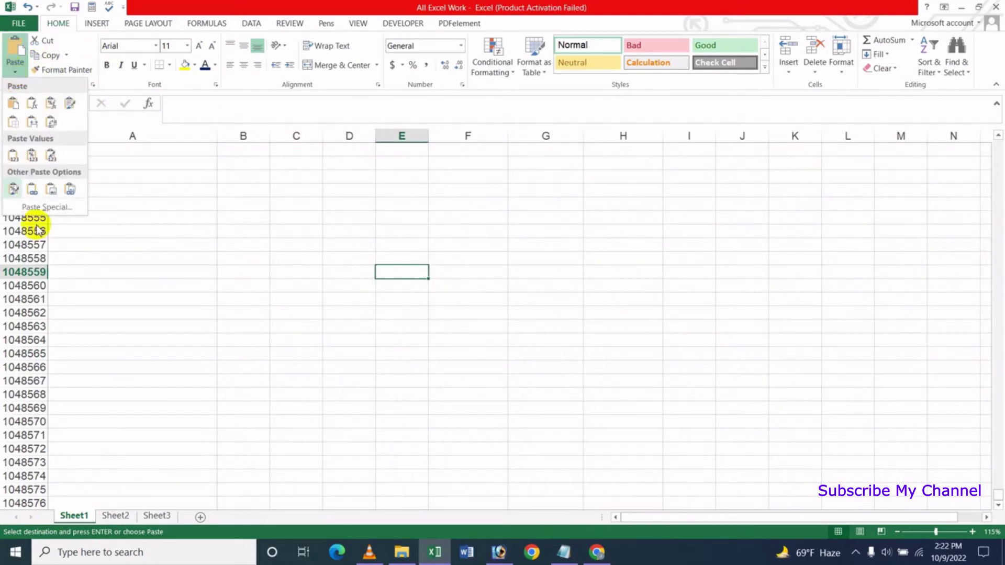
left_click(70, 191)
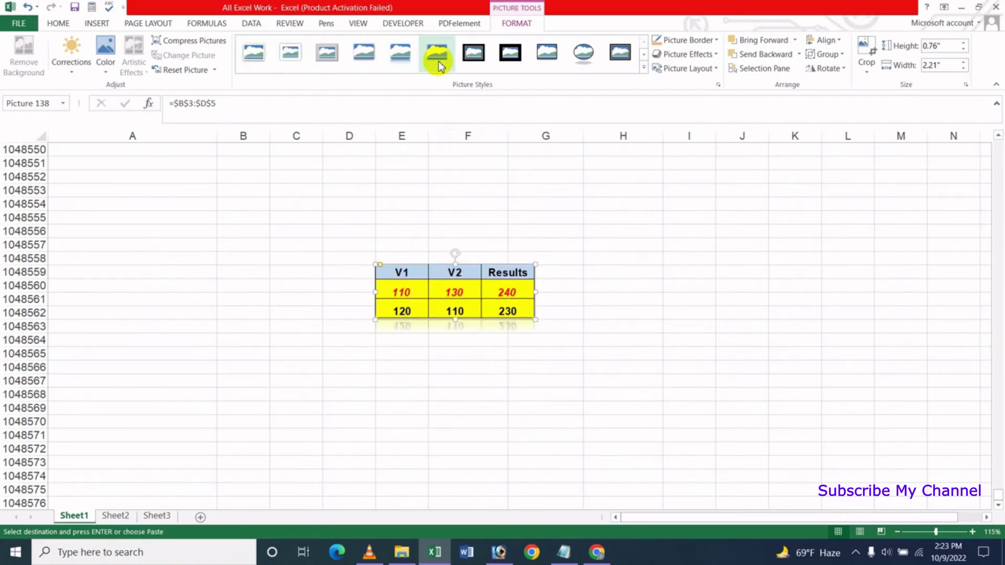
Apply the black-framed oval style with a shadow below to the linked picture and recolor it in gold
left_click(542, 65)
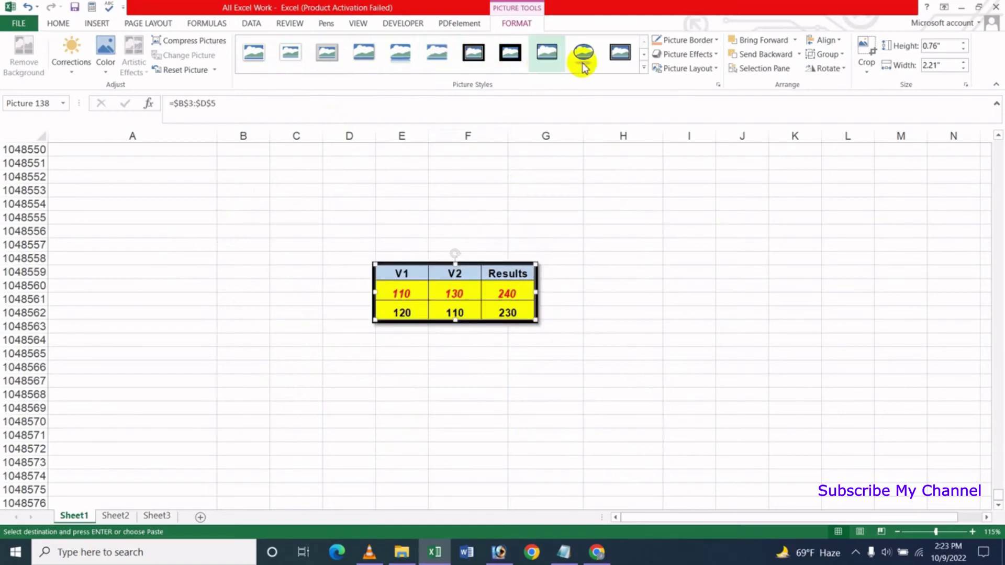
left_click(581, 64)
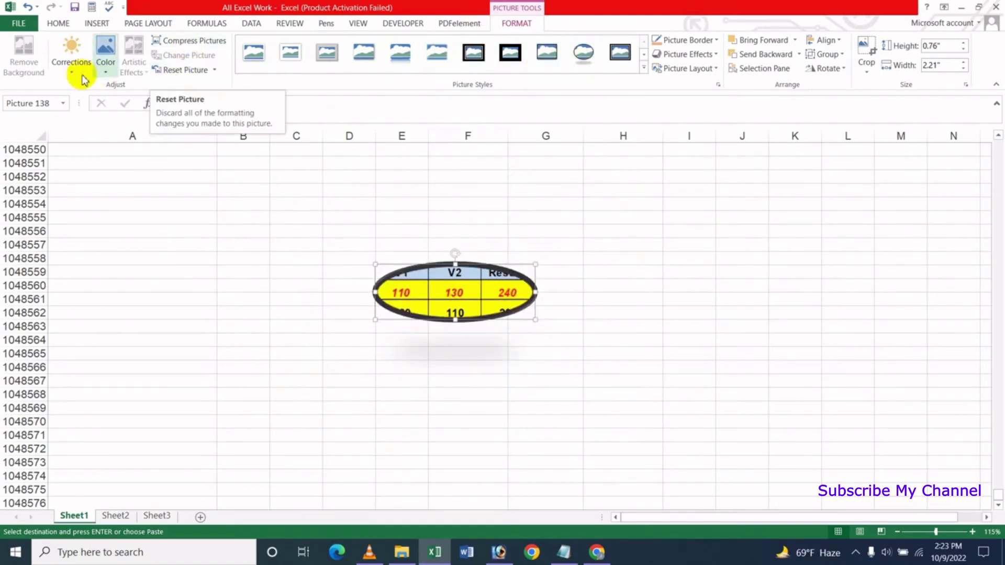
left_click(106, 70)
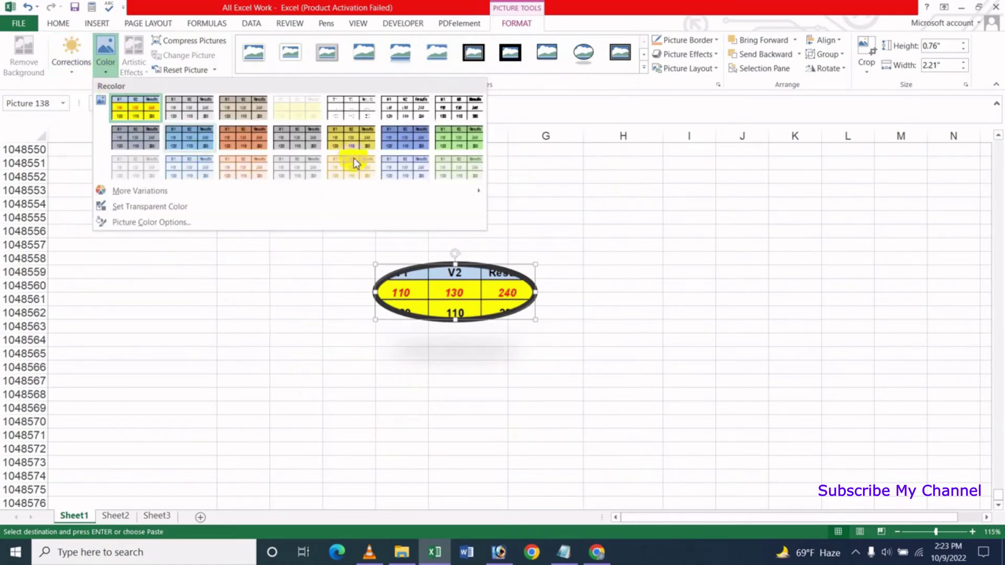
left_click(355, 162)
left_click(453, 262)
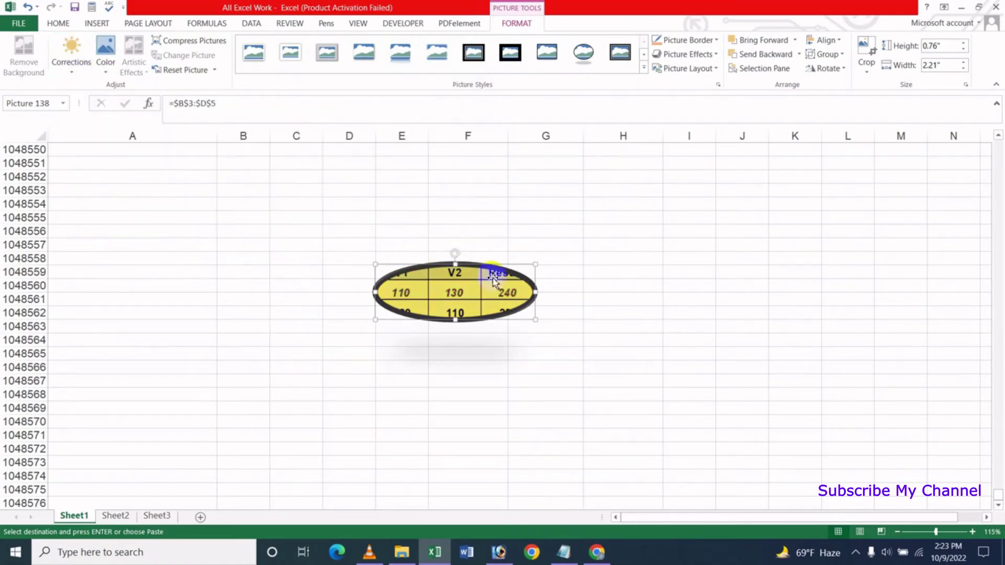
Look over the commands available for the linked picture without choosing any, and deselect it at cell H1048562
right_click(461, 296)
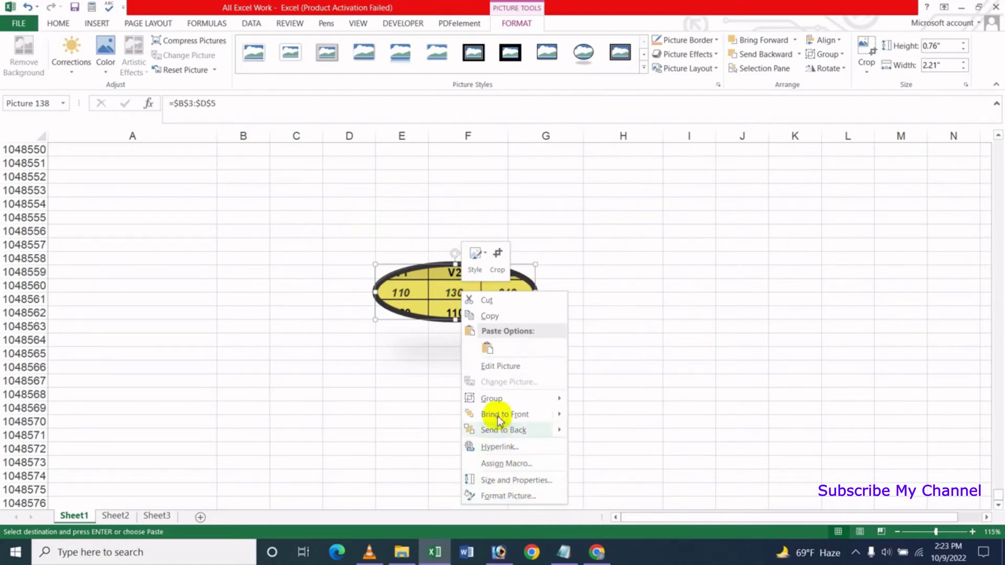
left_click(433, 289)
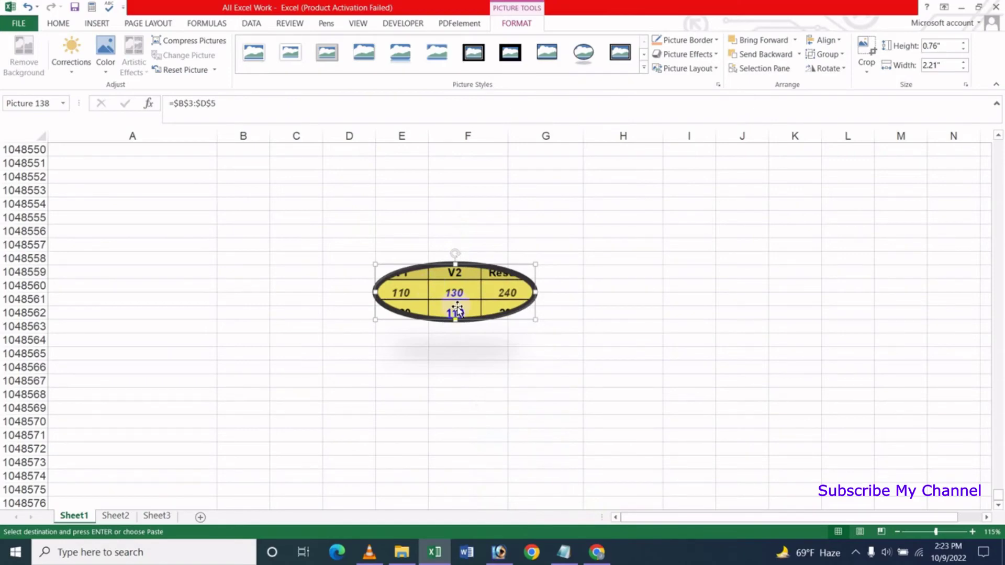
left_click(599, 315)
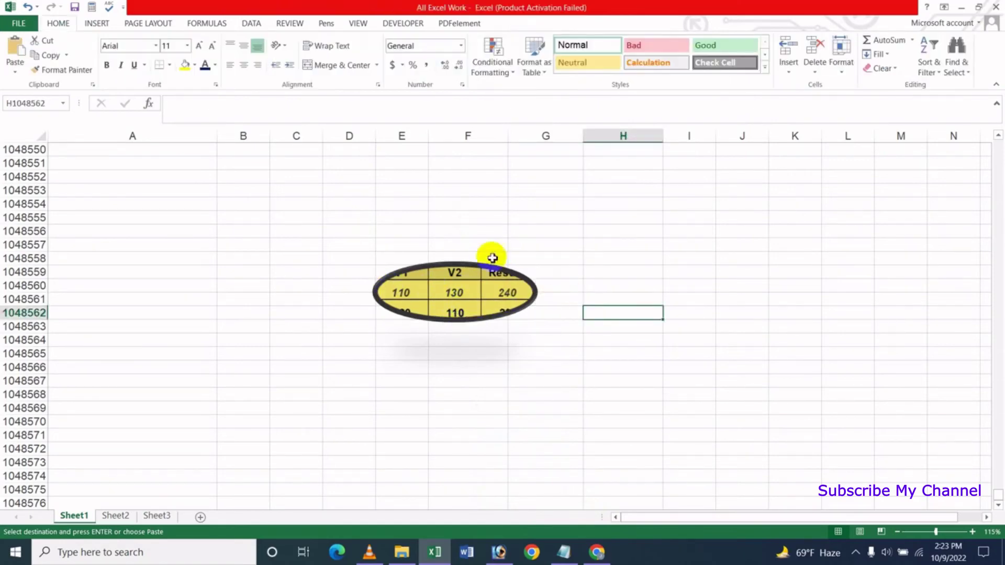
Jump from the linked picture to its source range B3:D5, extend the selection down to row 14 and release it at cell E15
left_click(441, 292)
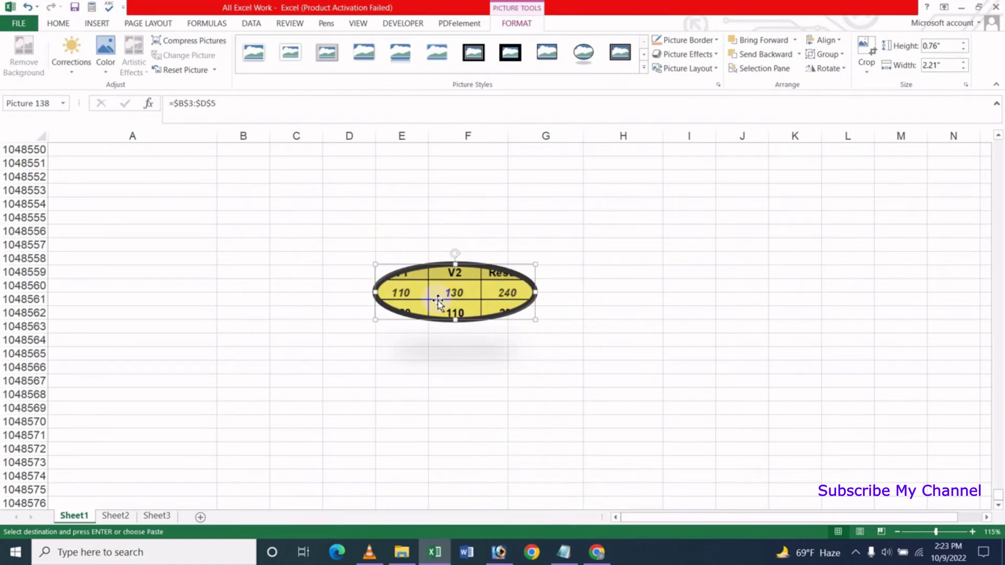
left_click(608, 309)
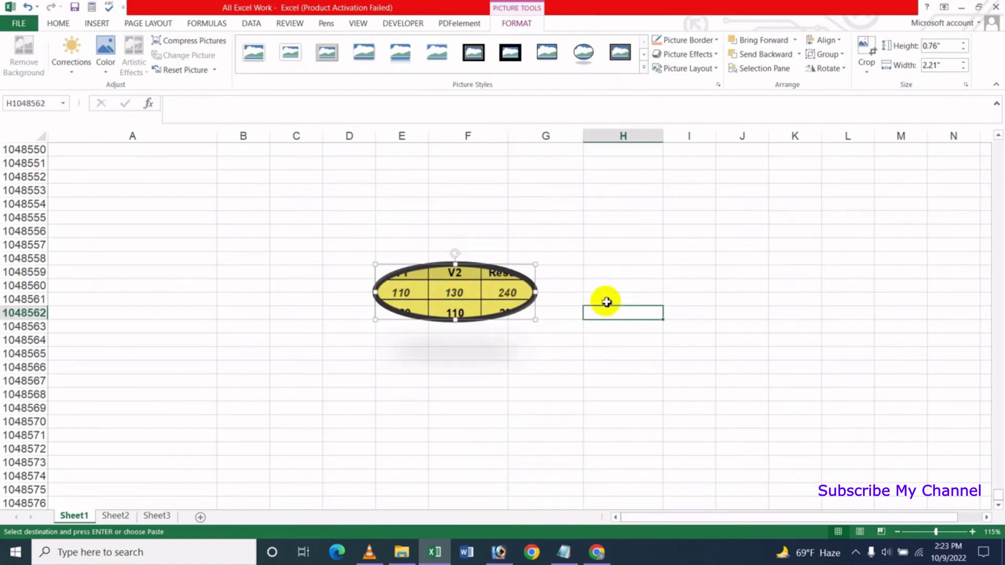
double_click(451, 297)
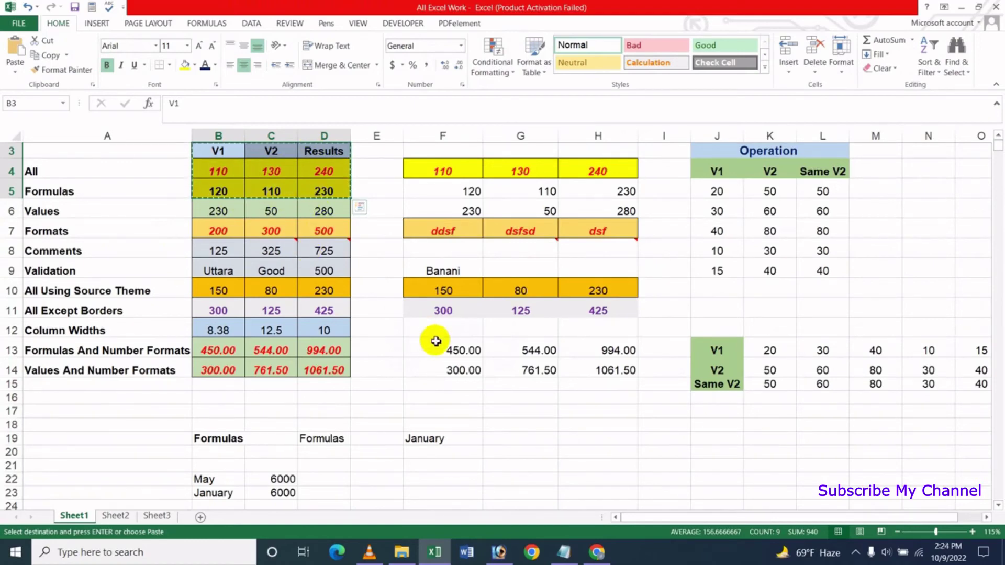
key("ctrl+shift+Down")
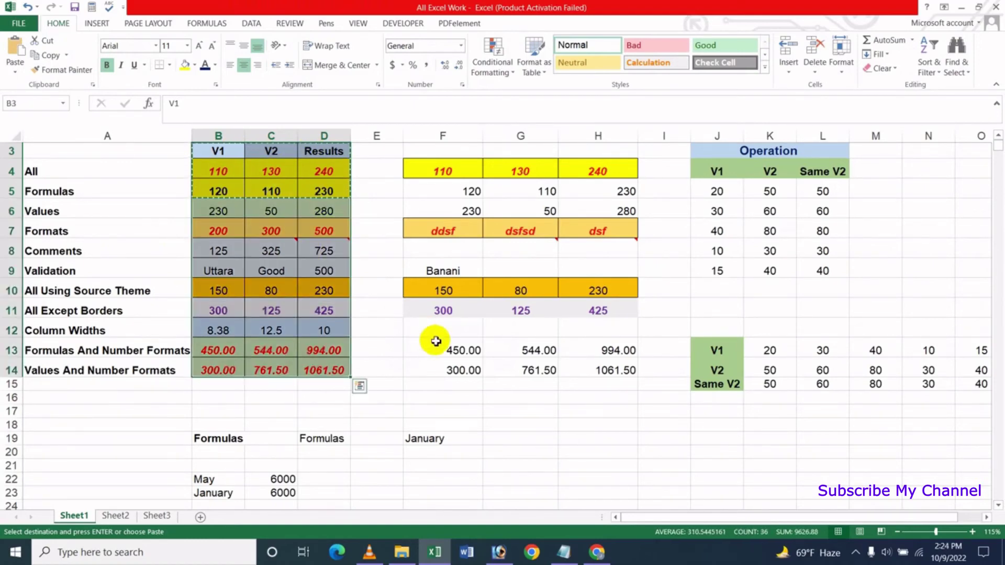
left_click(392, 384)
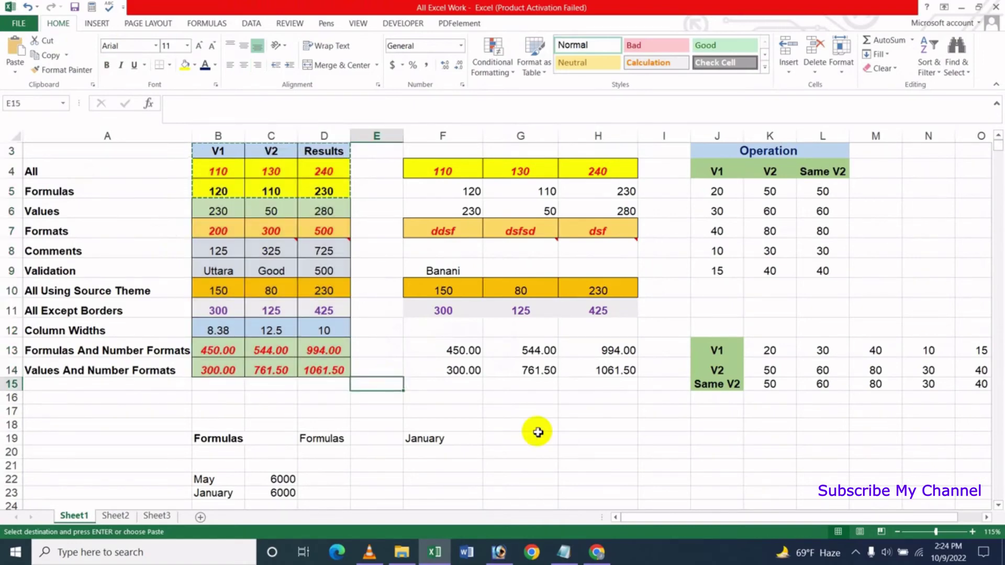